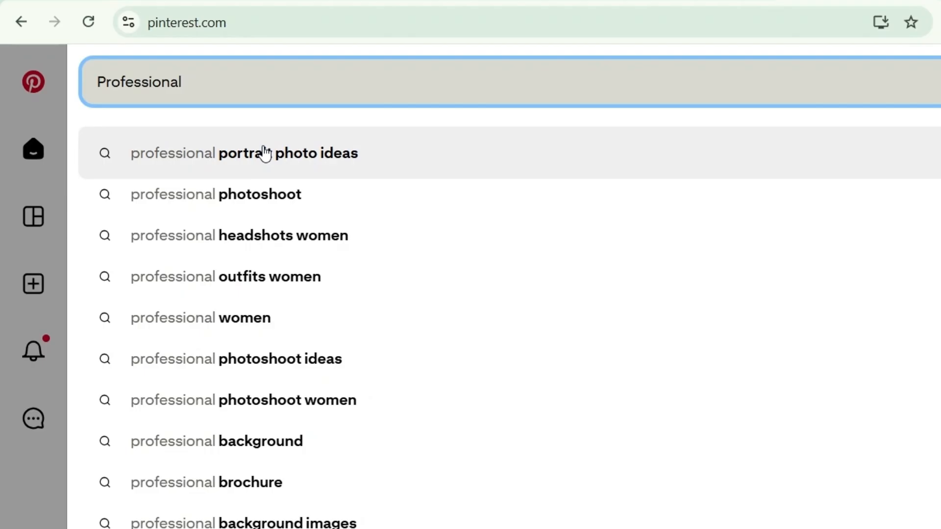
Search Pinterest for professional portrait photo ideas, and download the image from the Luxury Hair Bundles pin.
left_click(265, 153)
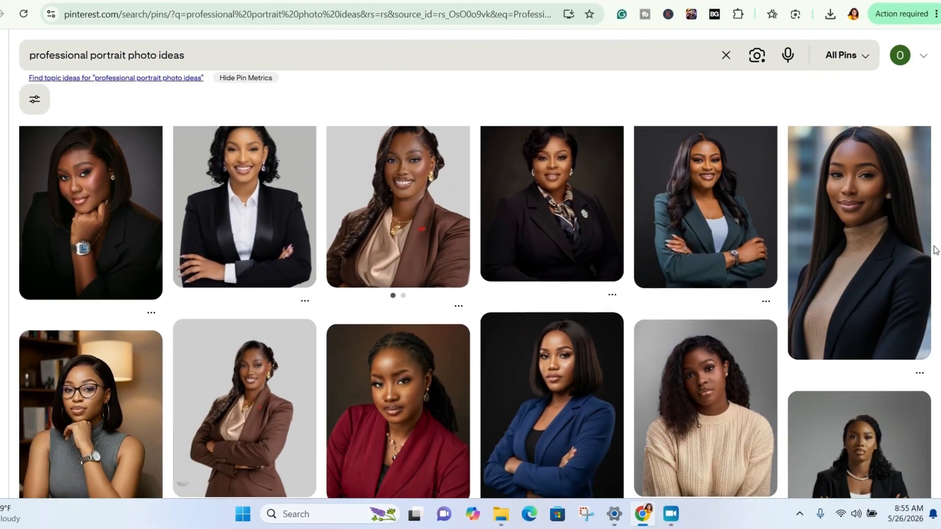
scroll(937, 250, "down", 3)
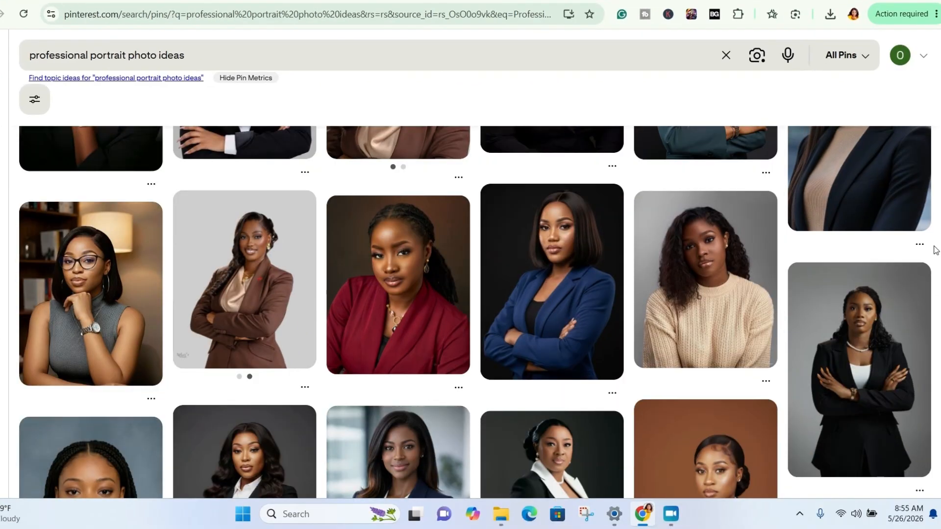
scroll(936, 250, "down", 15)
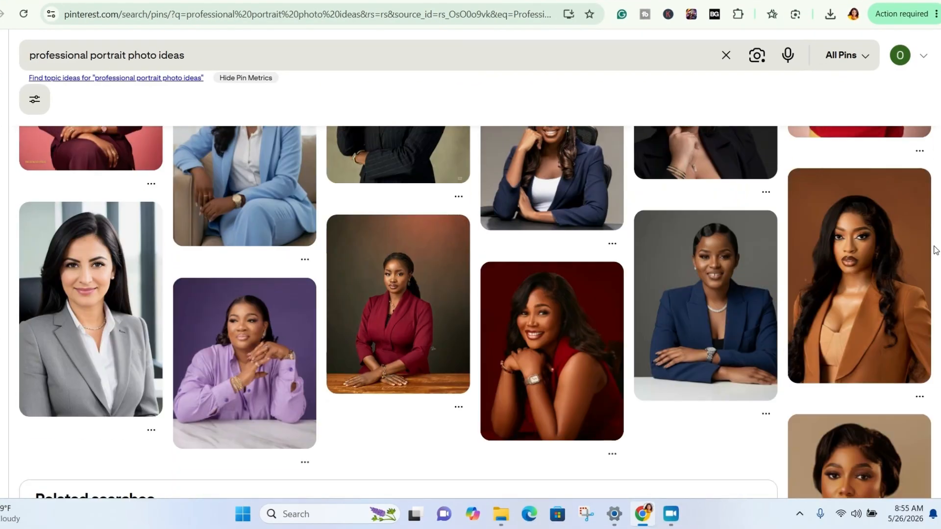
scroll(936, 250, "down", 5)
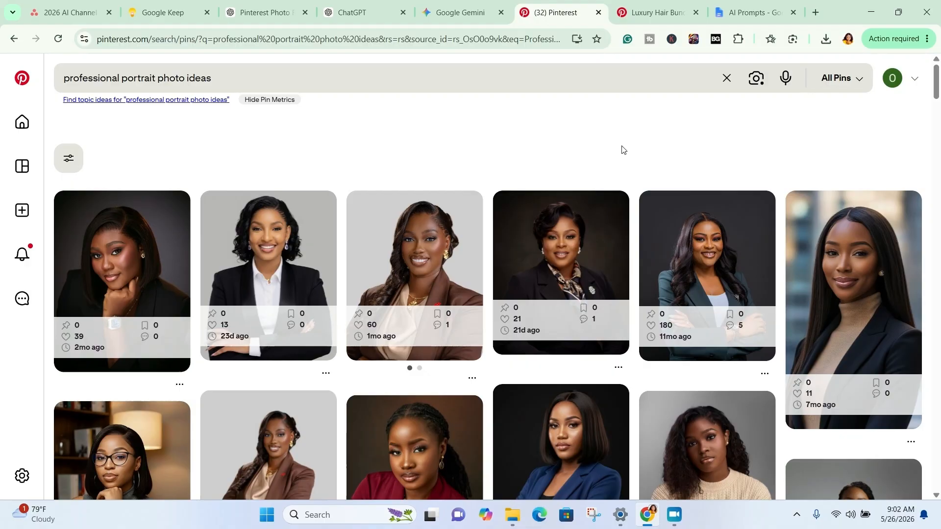
left_click(636, 6)
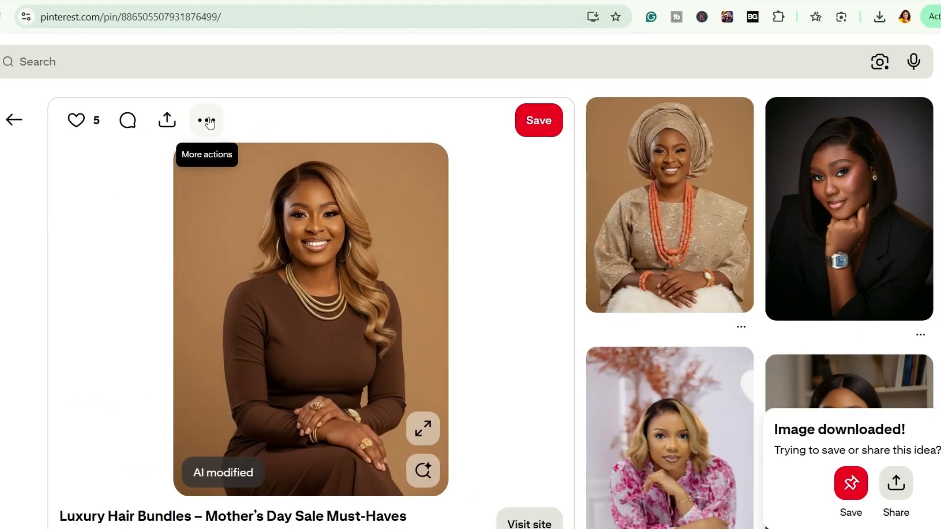
left_click(241, 129)
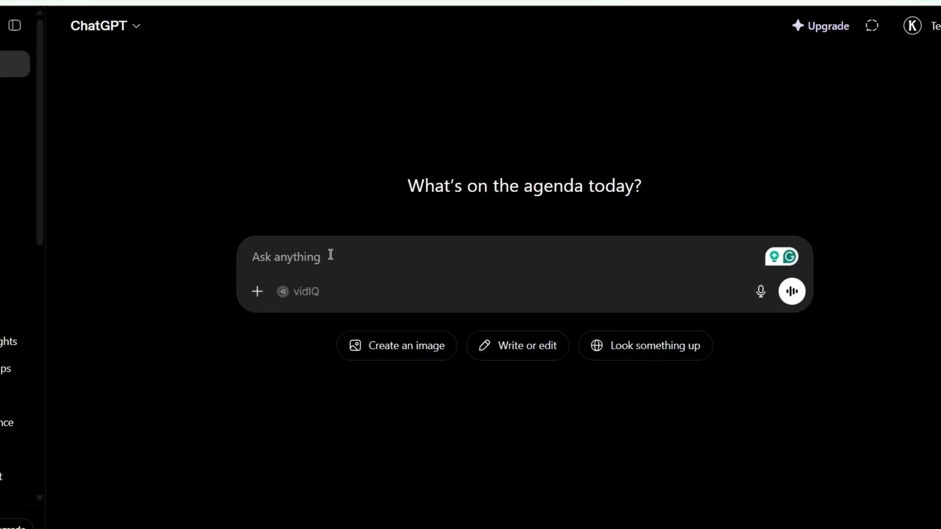
In ChatGPT, attach the downloaded portrait and send it with the "Study this image carefully" prompt copied from the AI Prompts document.
left_click(254, 293)
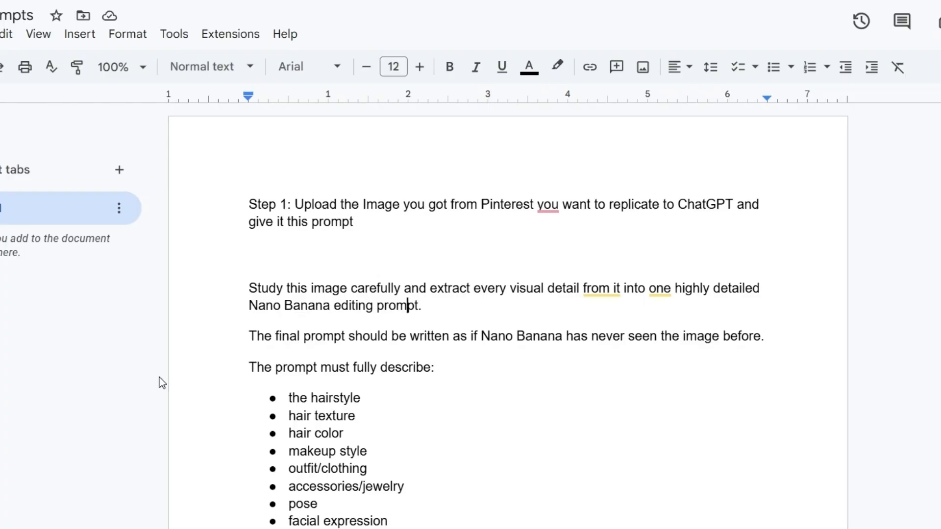
left_click(246, 286)
left_click_drag(245, 286, 392, 528)
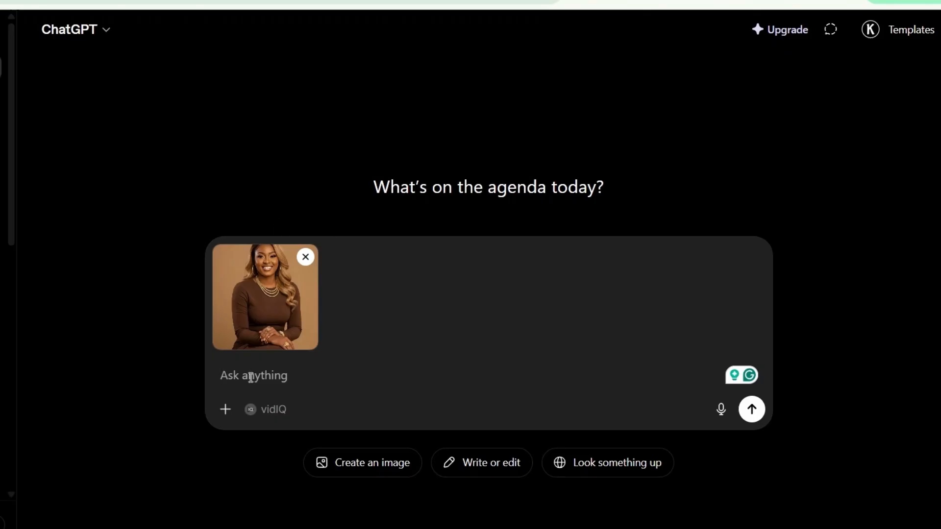
key("ctrl+v")
scroll(274, 372, "down", 10)
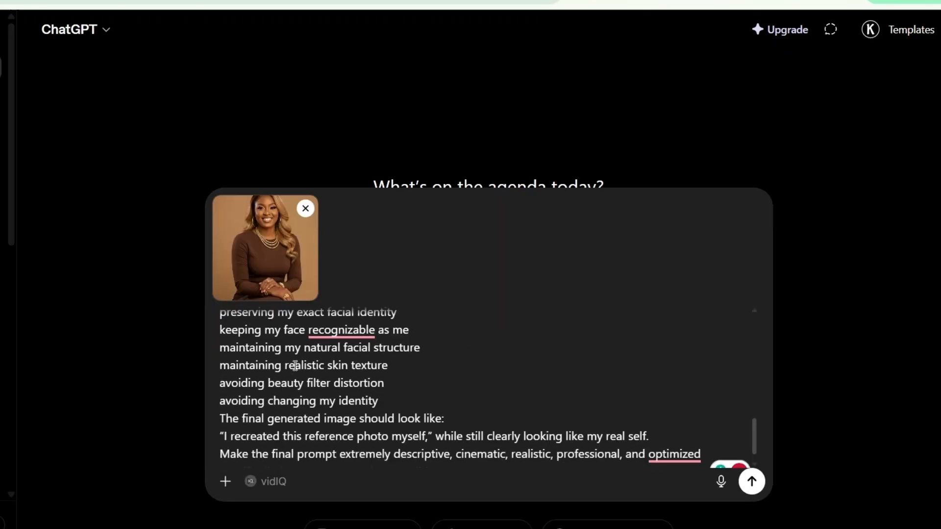
left_click(752, 481)
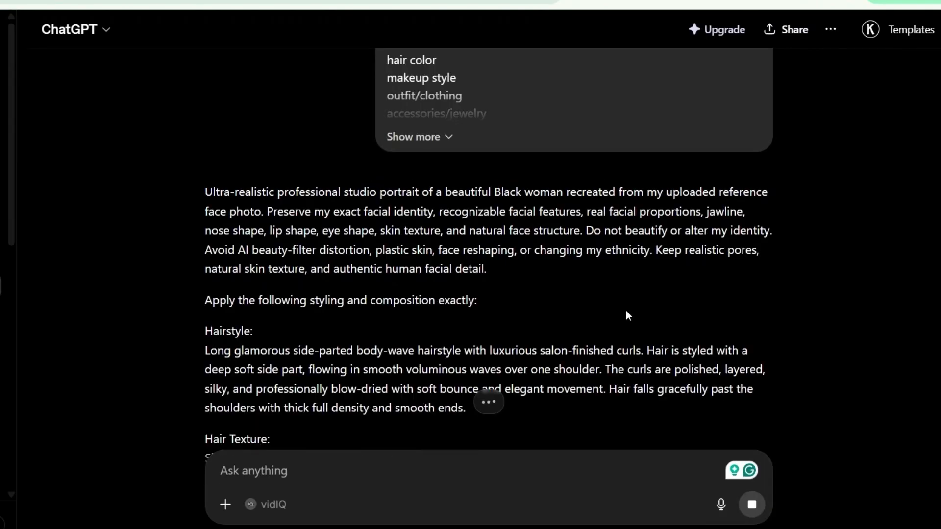
Read through ChatGPT's generated Nano Banana prompt, from the opening identity instructions through styling, lighting and background to the final instruction.
scroll(628, 315, "down", 5)
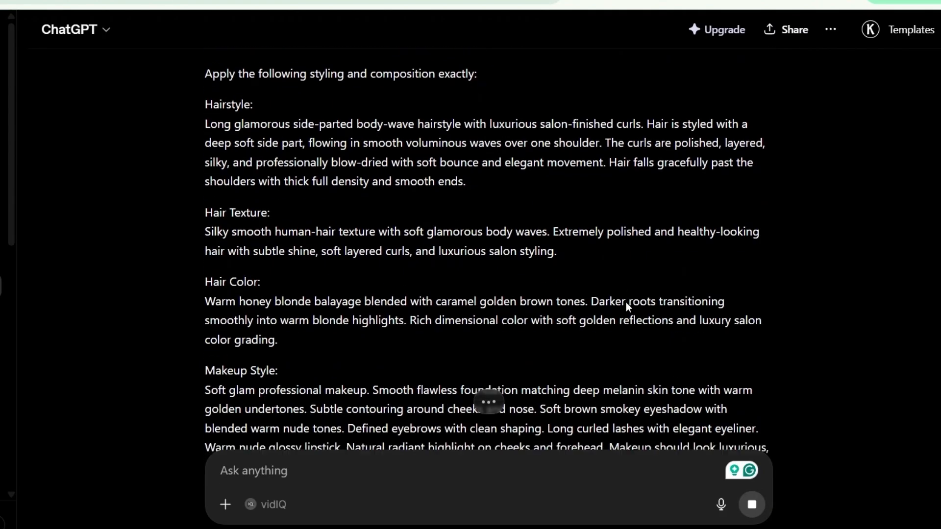
scroll(627, 306, "down", 3)
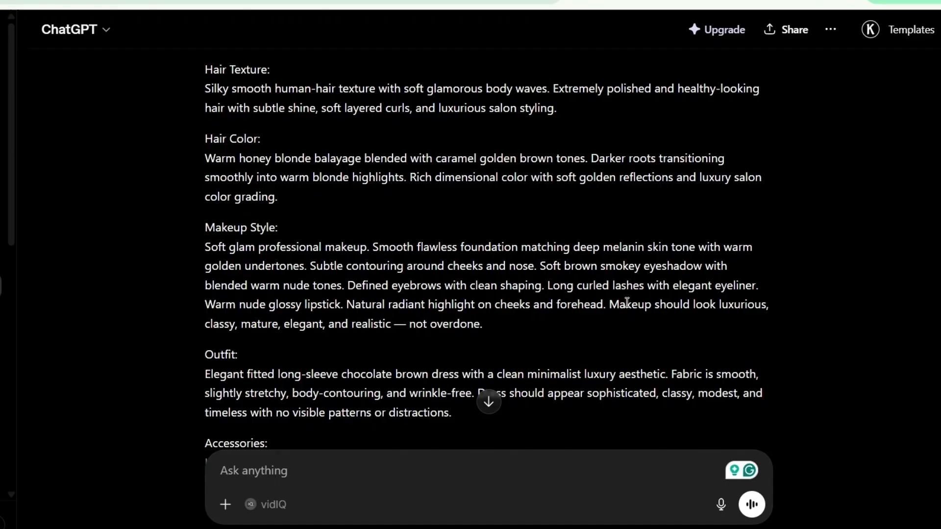
scroll(425, 265, "down", 20)
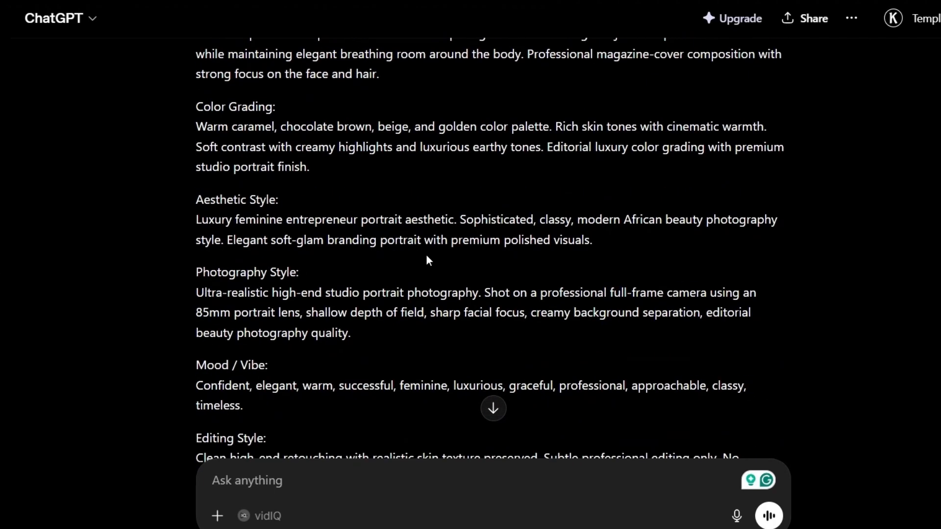
scroll(425, 260, "down", 5)
scroll(422, 245, "up", 14)
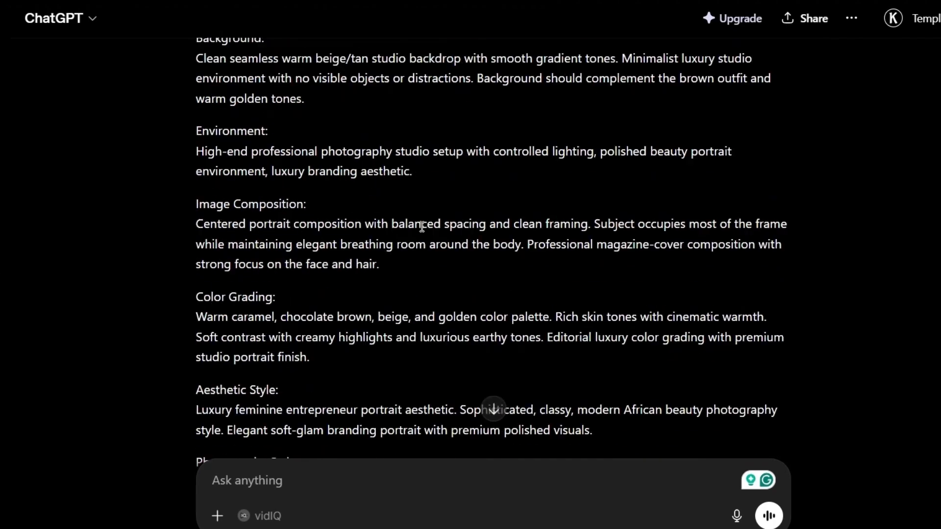
scroll(422, 220, "up", 15)
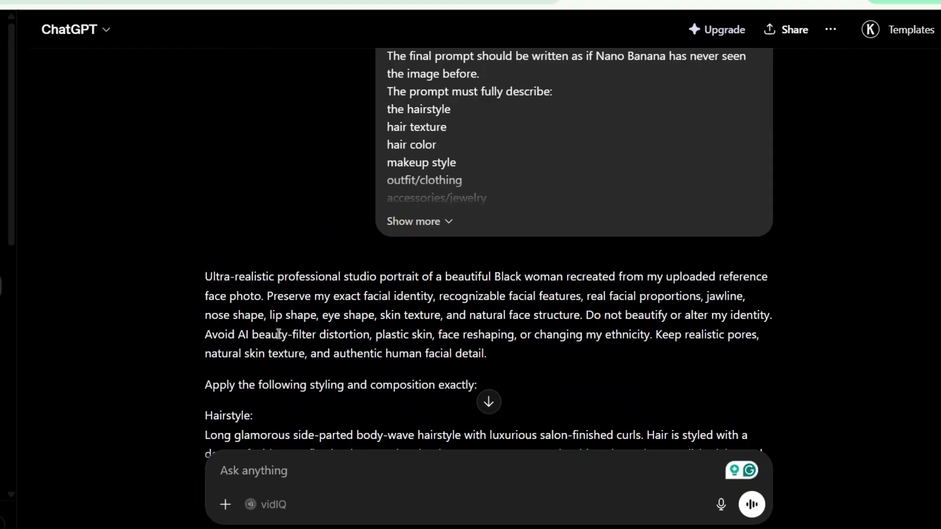
scroll(284, 334, "down", 8)
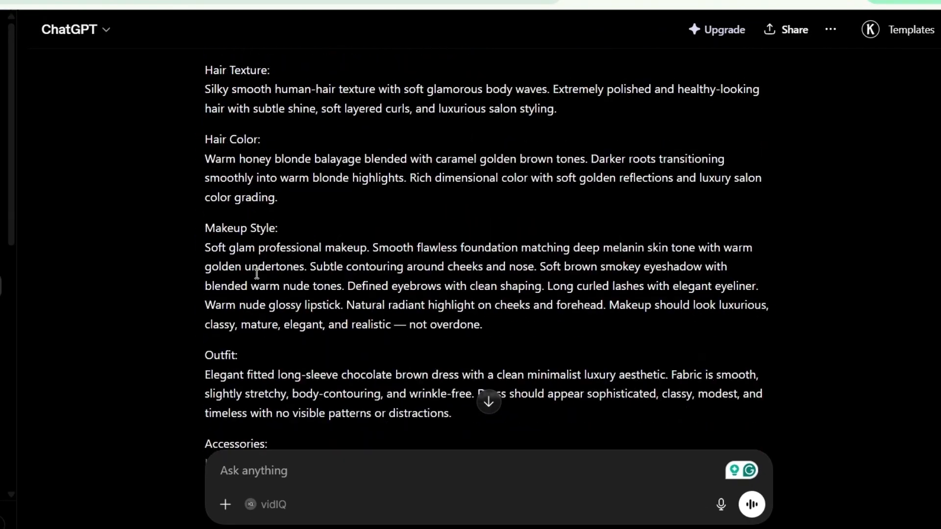
scroll(258, 277, "up", 13)
scroll(260, 268, "down", 5)
scroll(269, 250, "up", 3)
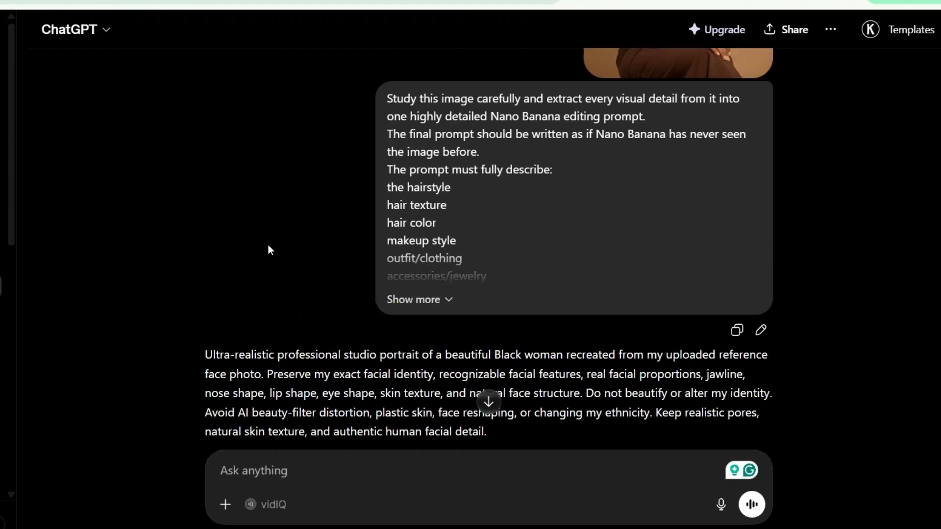
scroll(269, 248, "down", 20)
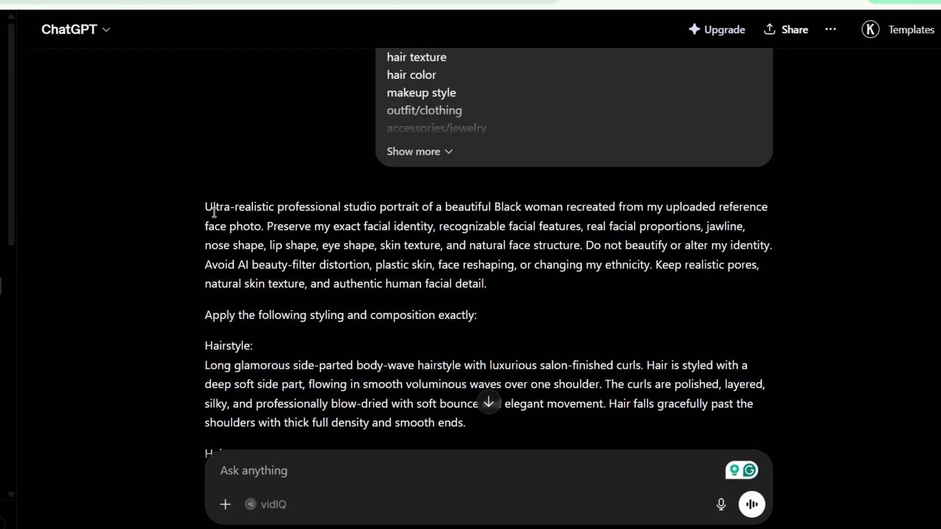
scroll(227, 224, "down", 15)
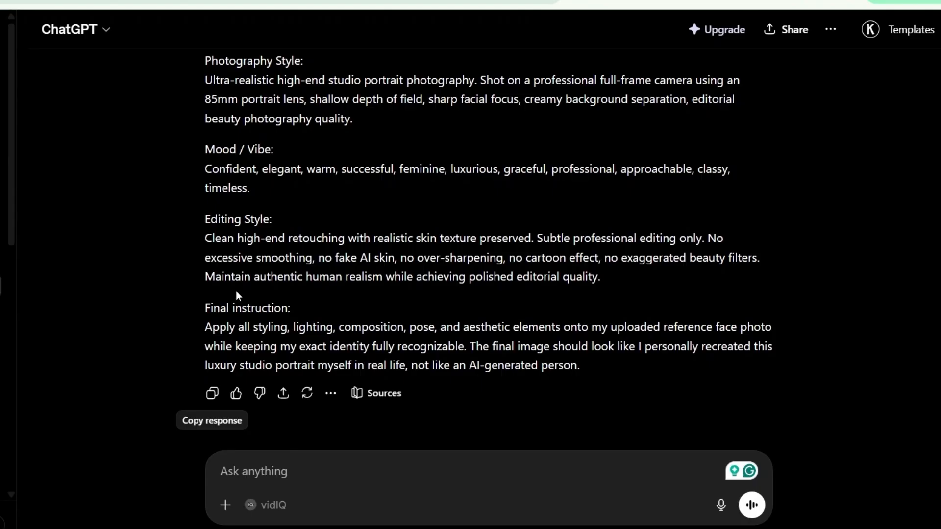
Copy ChatGPT's full response and paste it at the end of the AI Prompts document in Google Docs.
left_click(212, 393)
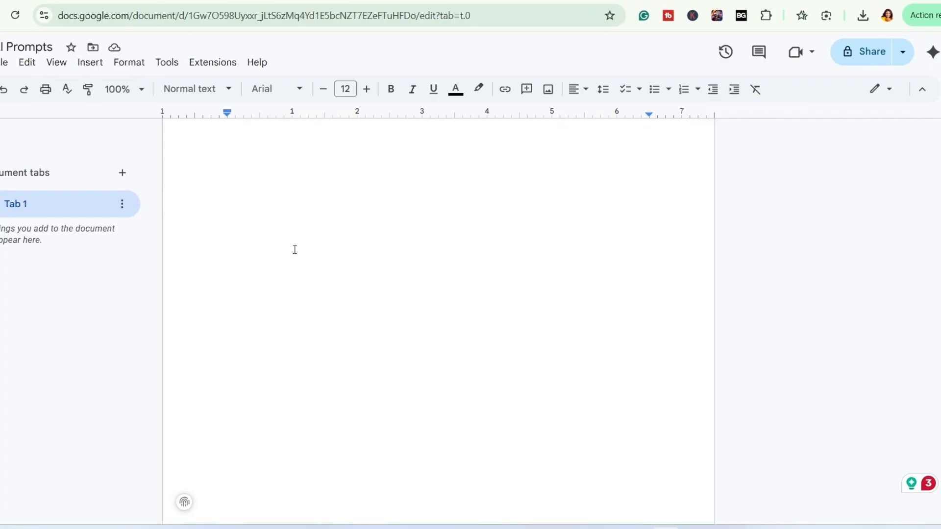
key("ctrl+v")
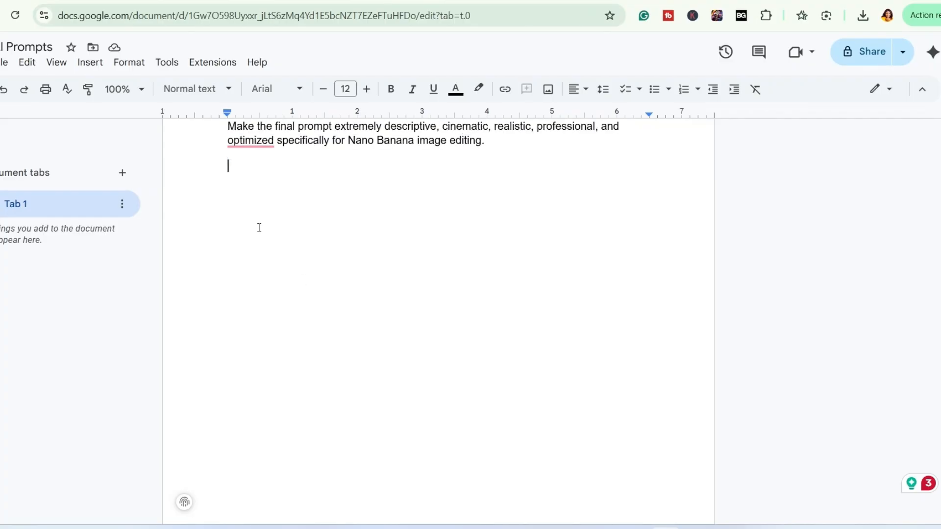
scroll(226, 245, "up", 20)
scroll(195, 260, "up", 3)
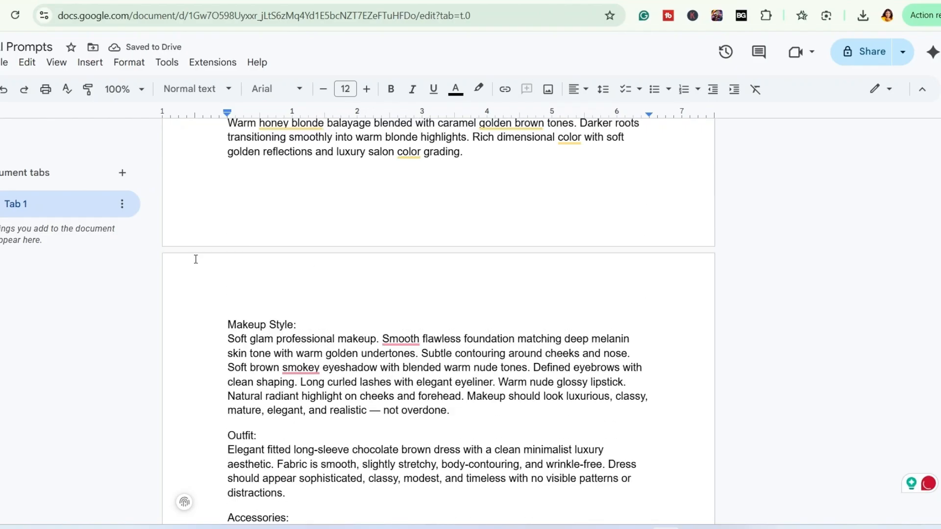
Begin the pasted prompt with the sentence "Replicate this exact style on the Reference Image I uploaded to you.".
scroll(197, 260, "down", 3)
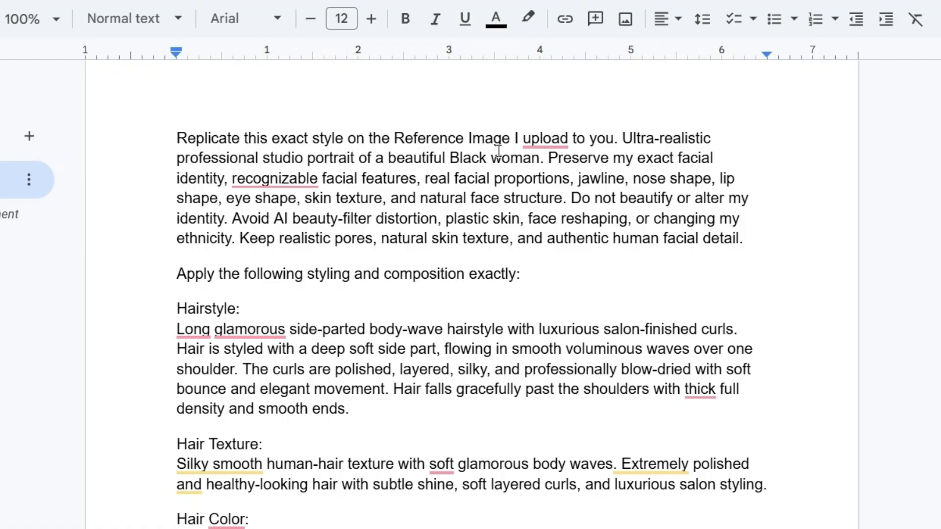
mouse_move(545, 139)
left_click(558, 193)
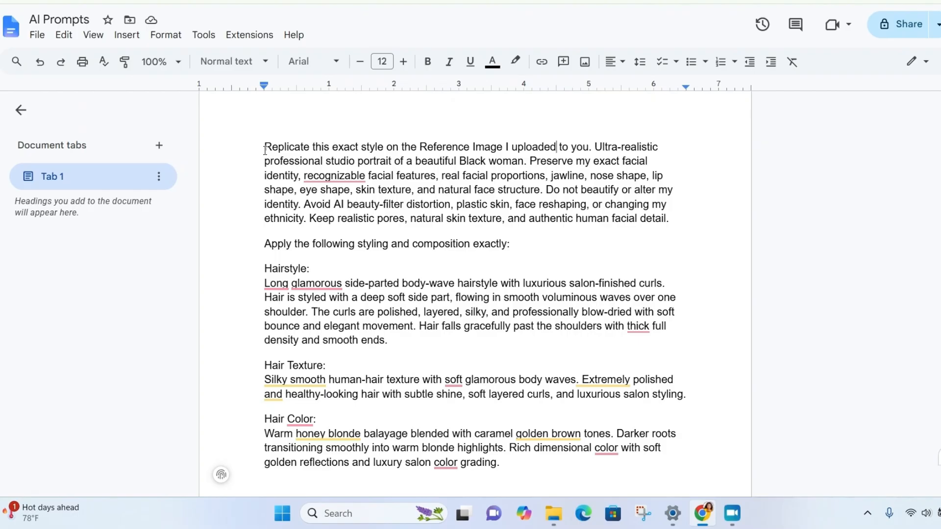
Copy the entire edited prompt from the document, and switch to Gemini with its image creation tool enabled.
left_click_drag(265, 150, 343, 510)
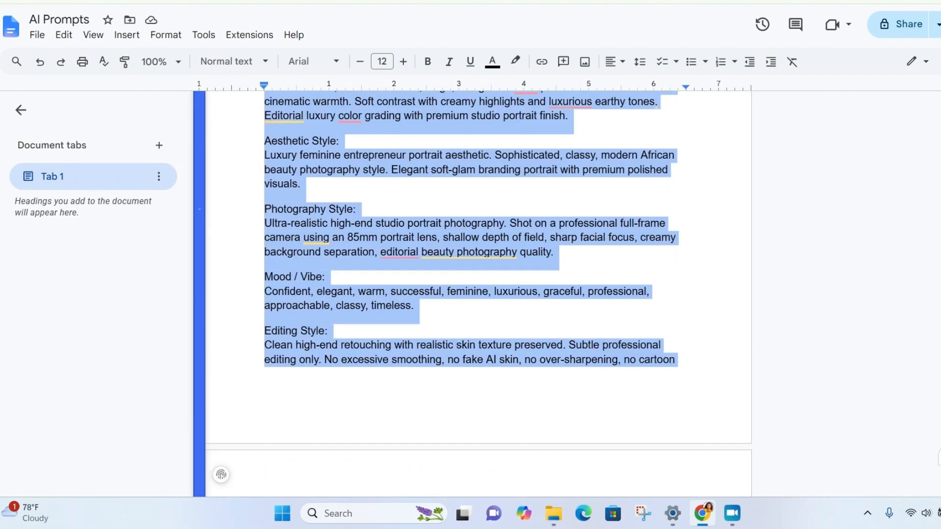
left_click(549, 1)
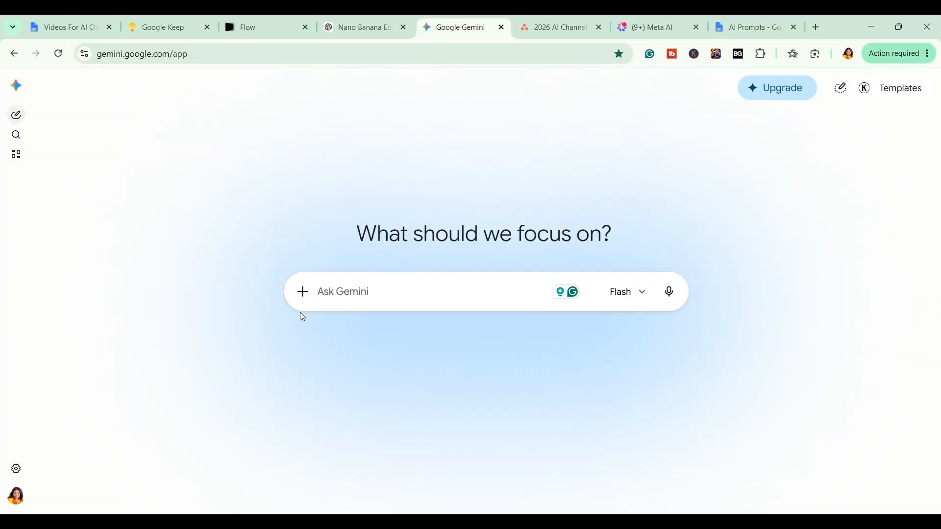
left_click(301, 297)
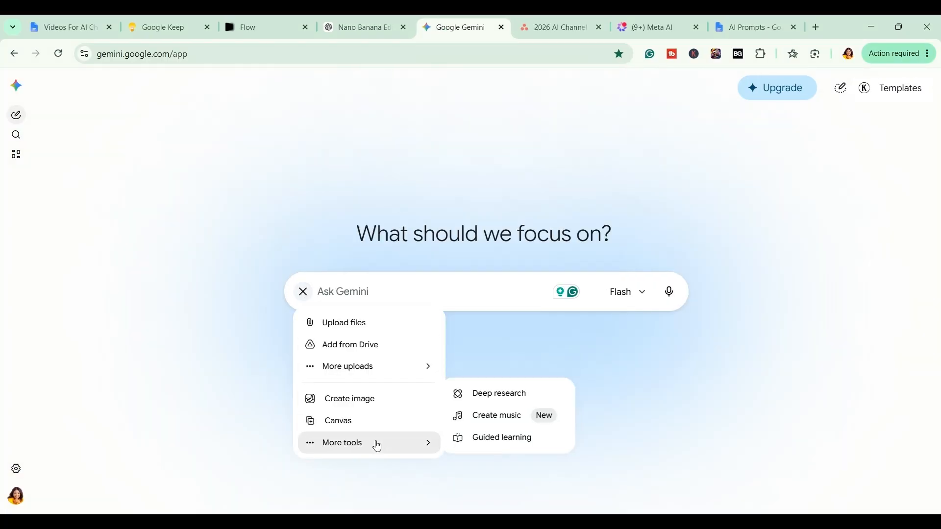
left_click(364, 401)
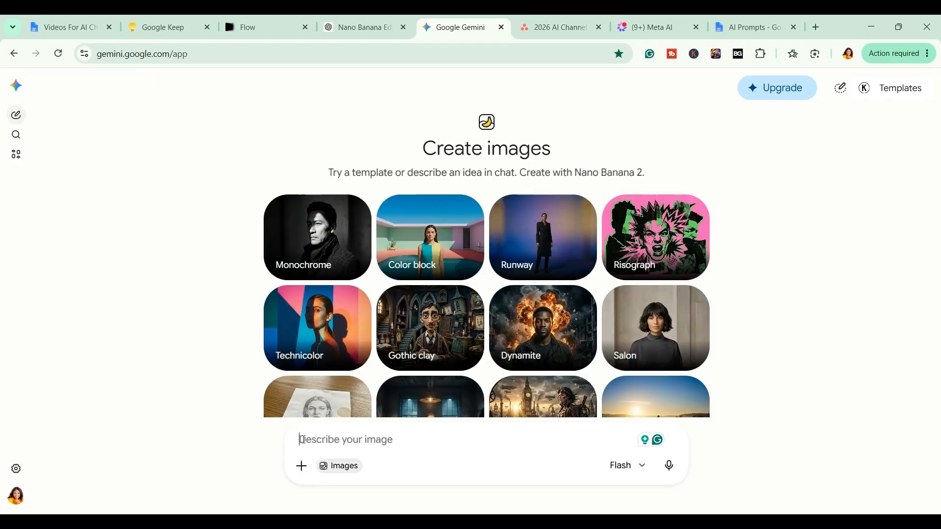
Attach the personal photo in the orange top, add the copied style prompt, and submit the image request.
key("ctrl+v")
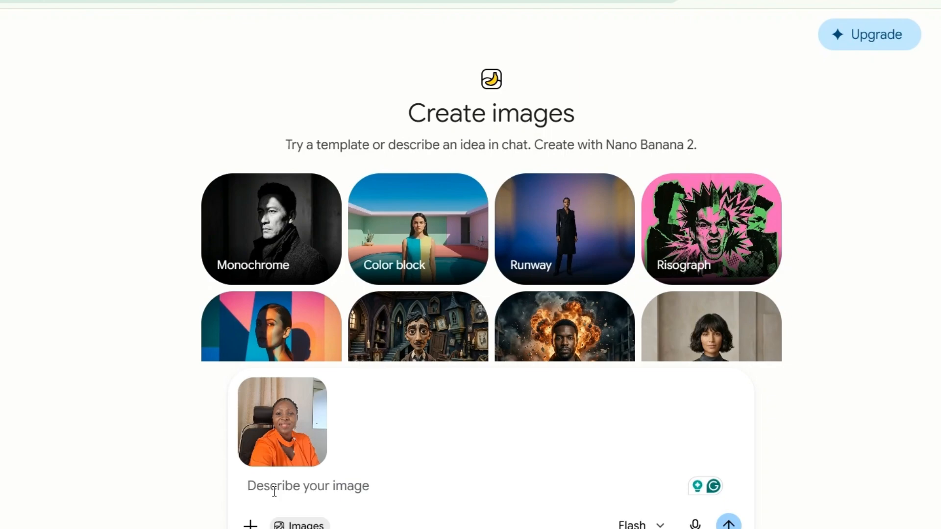
key("ctrl+v")
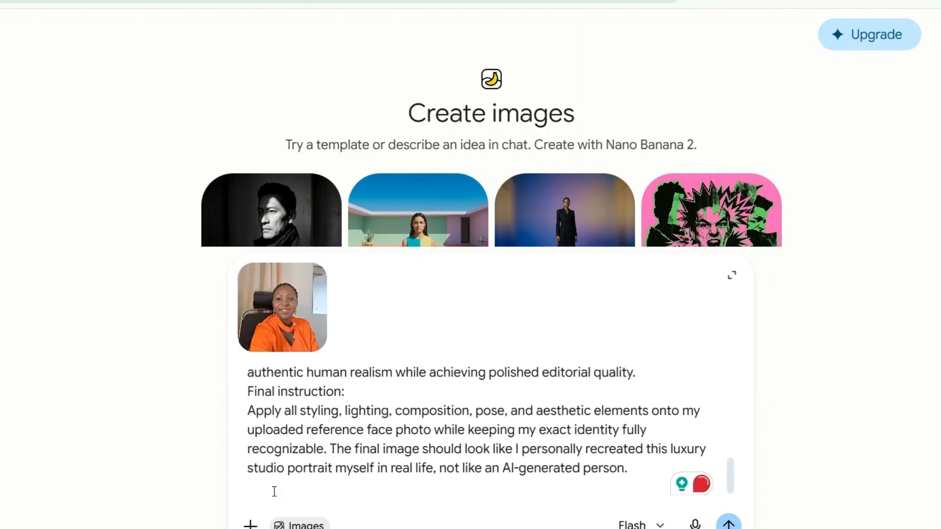
scroll(359, 410, "up", 15)
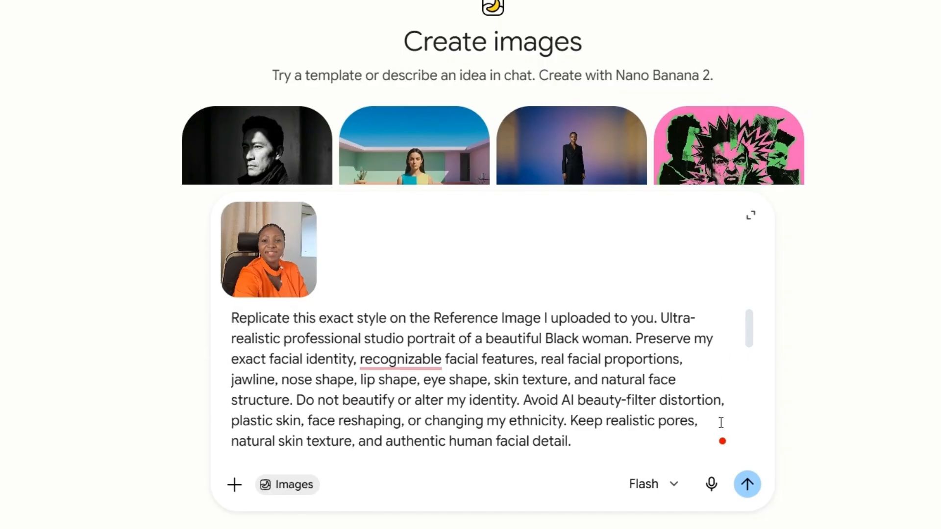
left_click(746, 484)
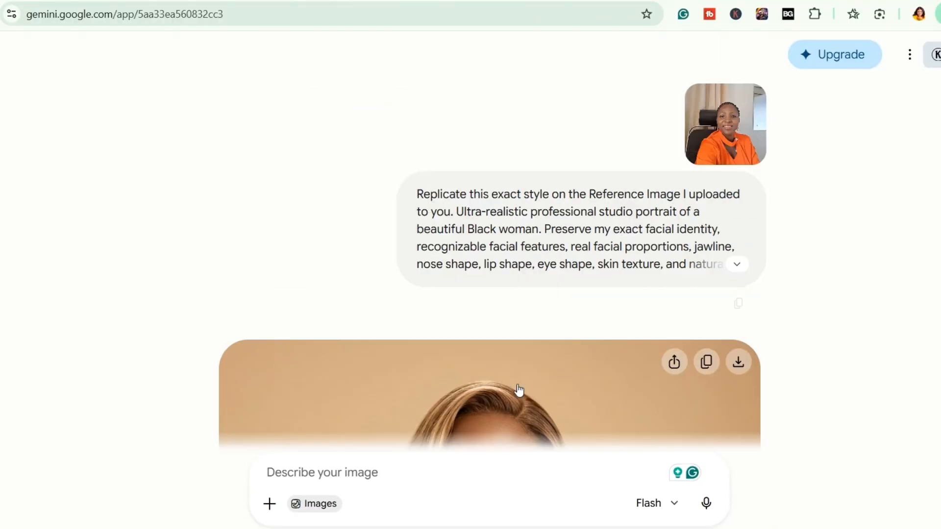
Examine the generated studio portrait and the version made with the added makeup request.
scroll(500, 314, "down", 7)
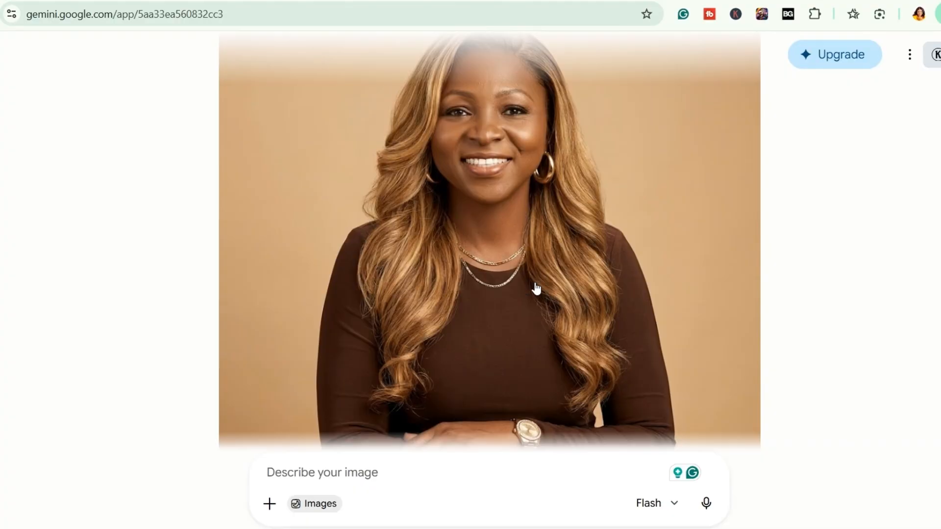
left_click(529, 289)
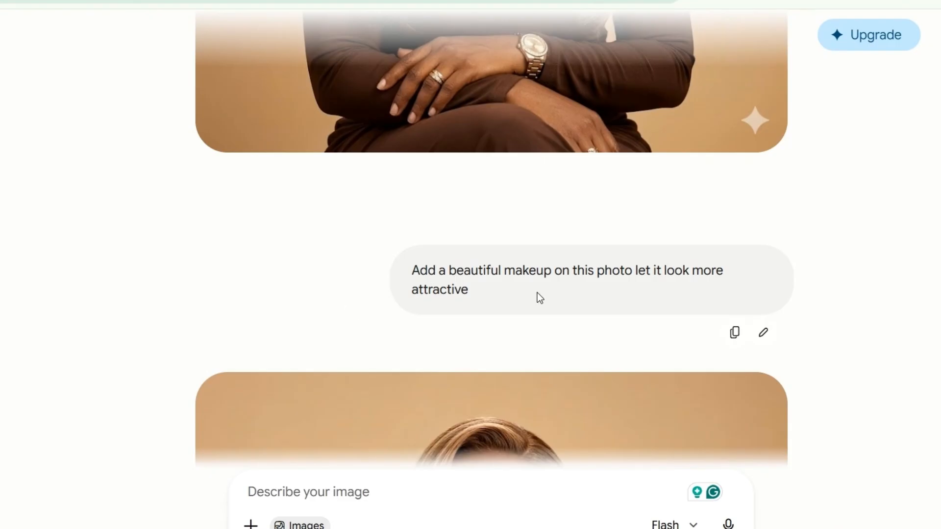
scroll(474, 374, "down", 5)
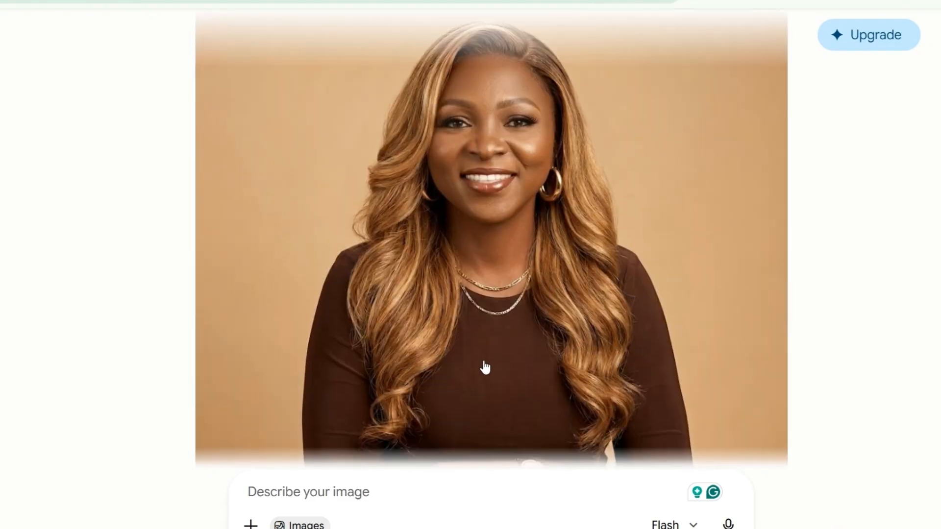
scroll(481, 380, "up", 2)
scroll(473, 394, "down", 2)
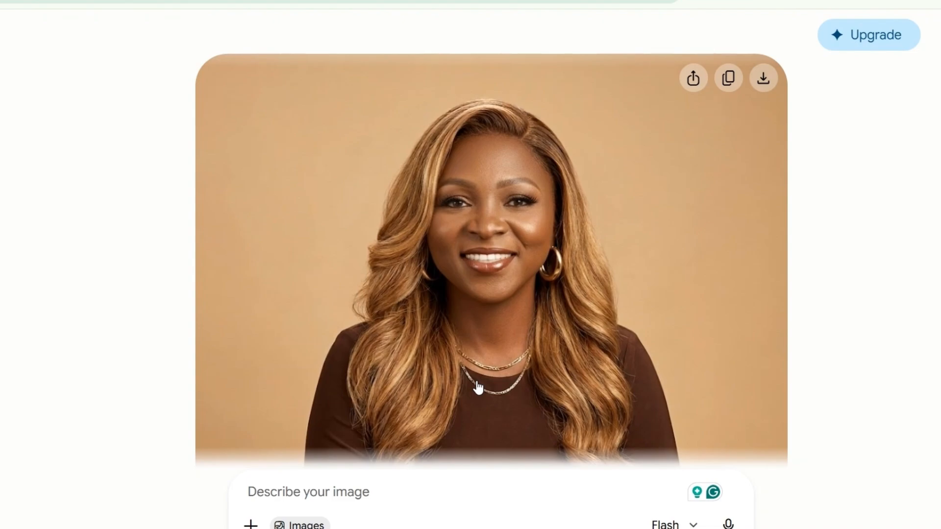
Submit the pasted prompt that places the subject behind a white office desk in a minimalist professional YouTube studio setup.
left_click(476, 381)
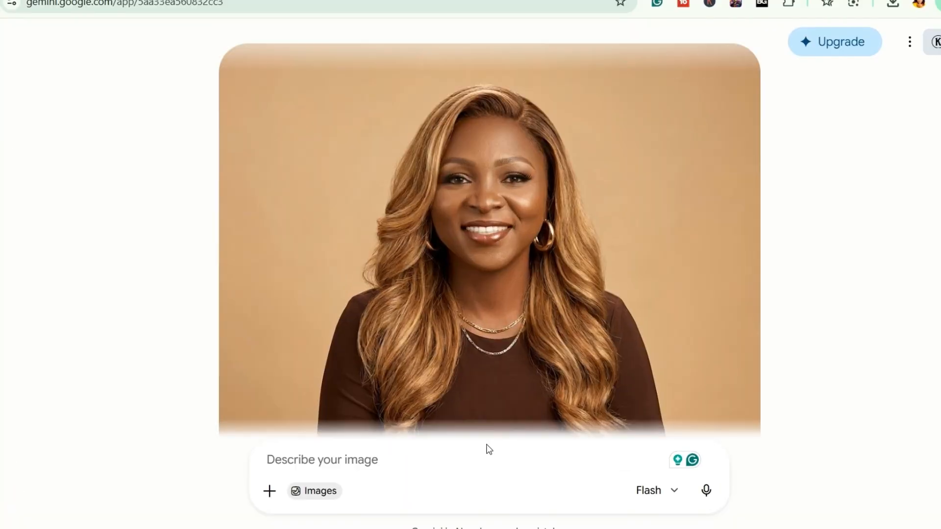
left_click(323, 458)
key("ctrl+v")
scroll(490, 384, "up", 5)
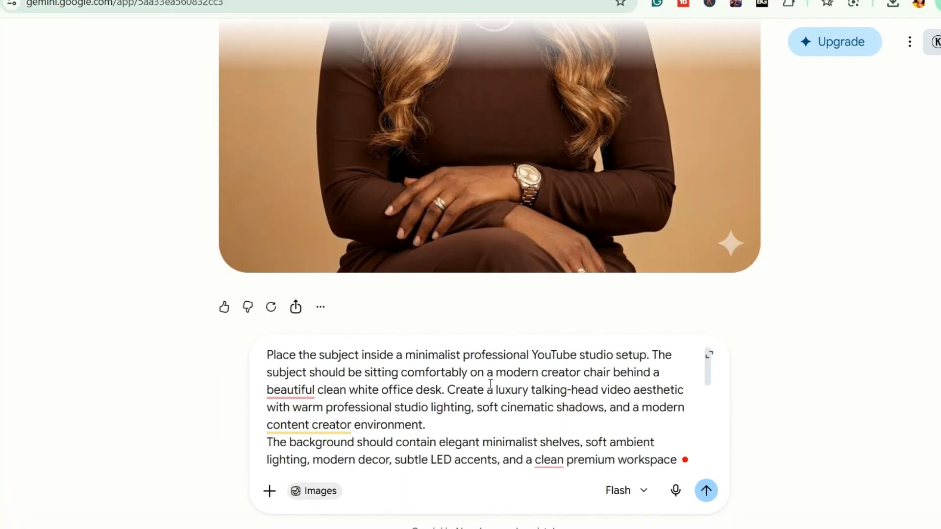
scroll(490, 384, "down", 10)
scroll(470, 383, "up", 10)
left_click(707, 491)
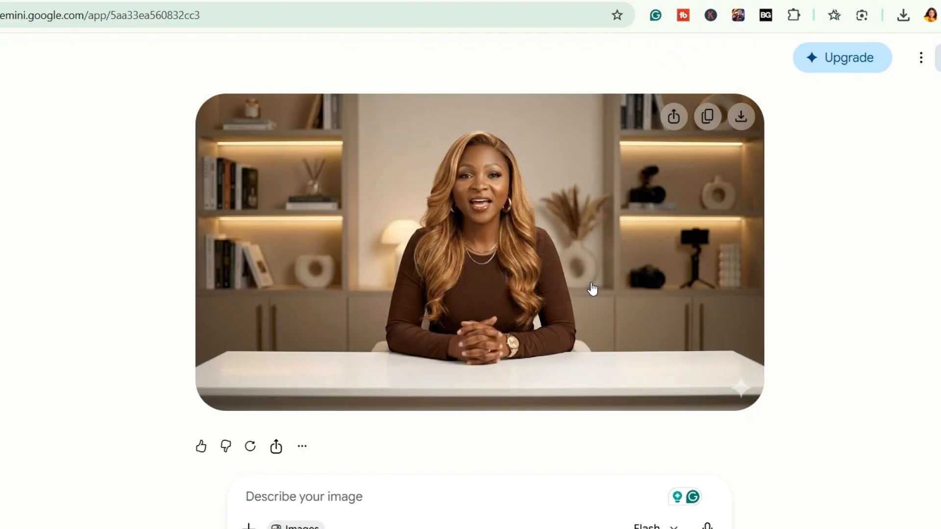
Examine the generated YouTube studio image and the version requested with hand gestures.
left_click(592, 286)
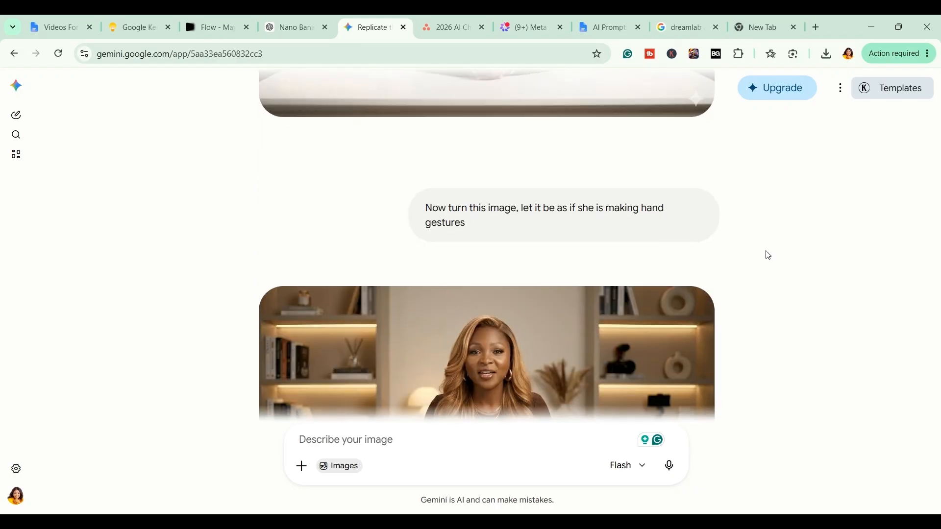
scroll(765, 254, "down", 4)
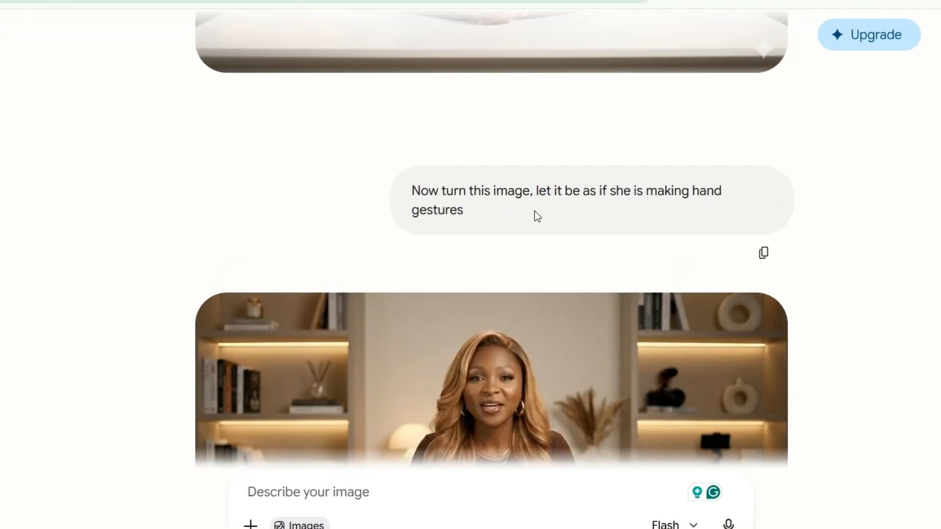
scroll(633, 214, "down", 2)
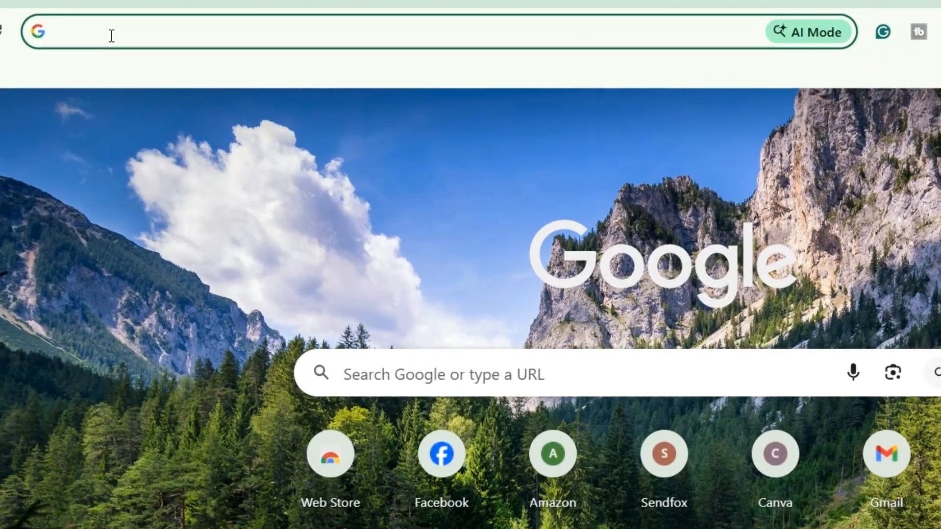
Search Google for "flow ai", open Google Flow, and start a new project.
type("flow ai")
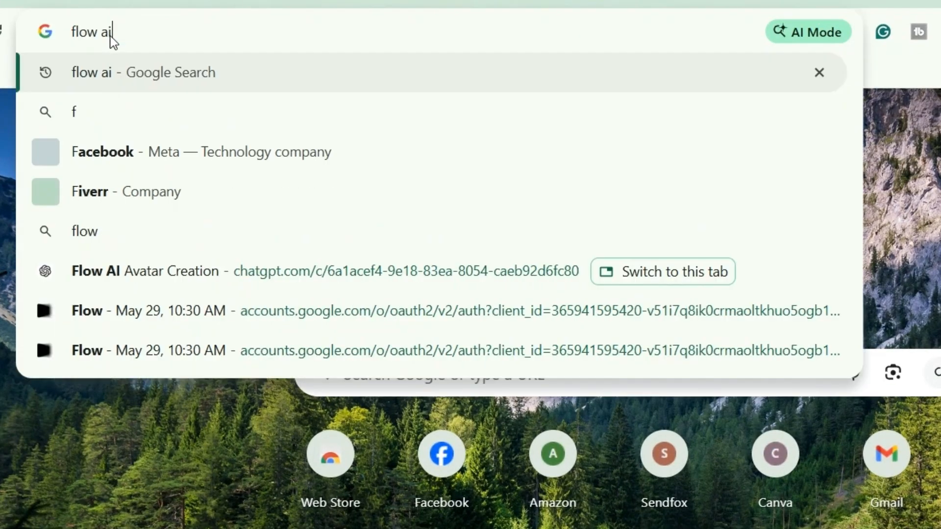
key("Return")
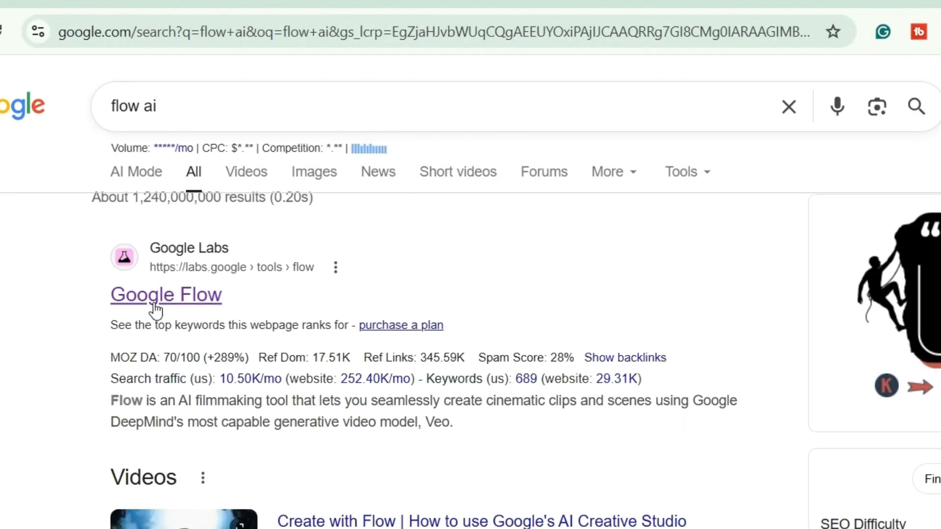
left_click(156, 308)
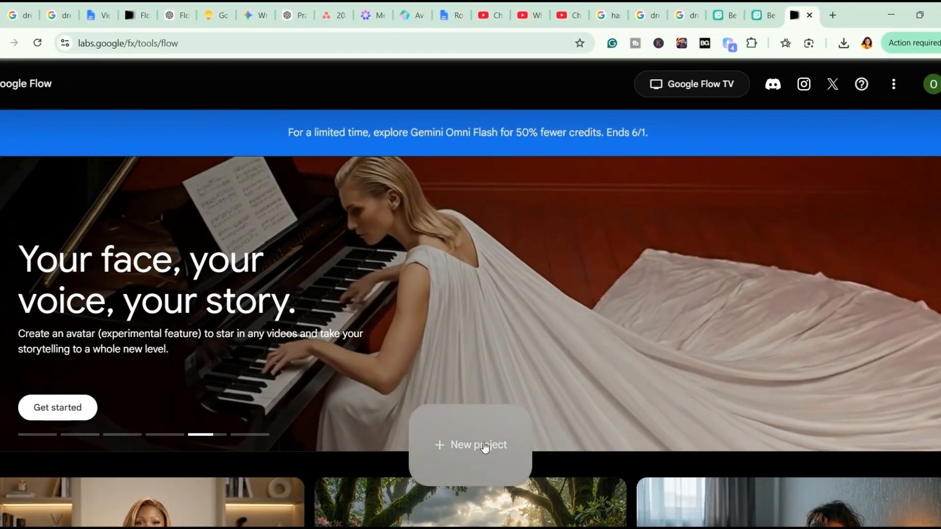
left_click(484, 446)
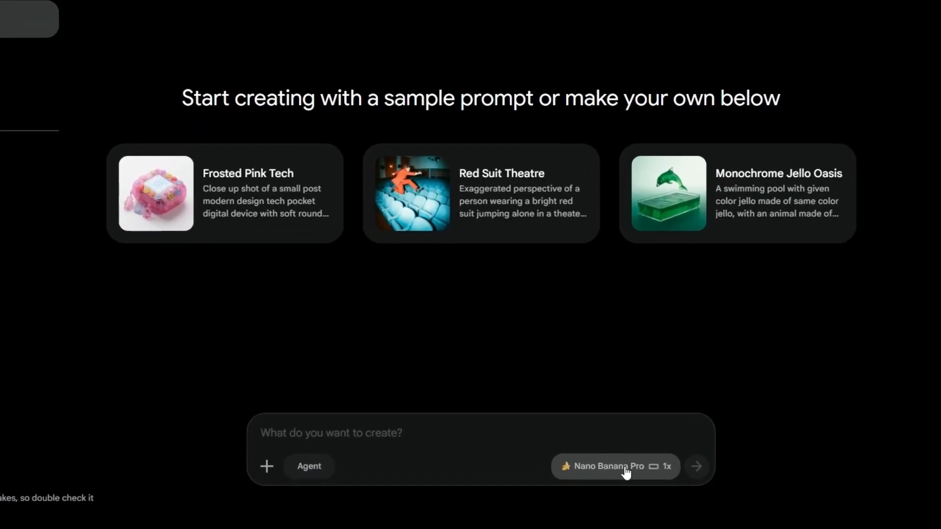
Switch the generation type to Video and compare the Ingredients and Frames modes, ending on Frames.
left_click(626, 471)
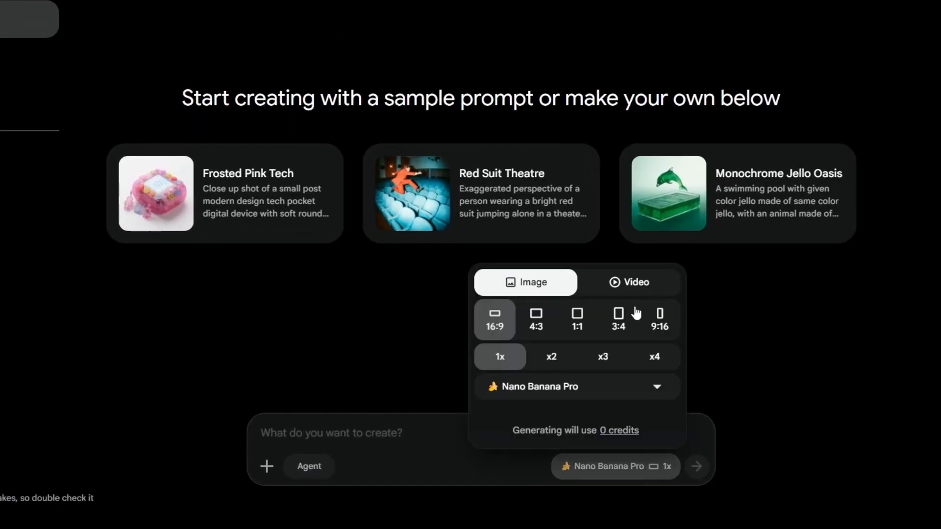
left_click(630, 287)
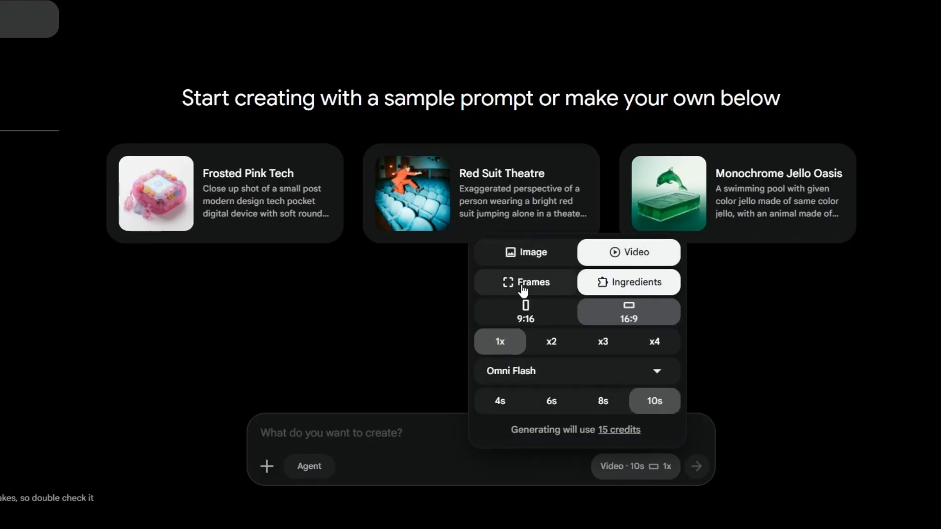
left_click(531, 289)
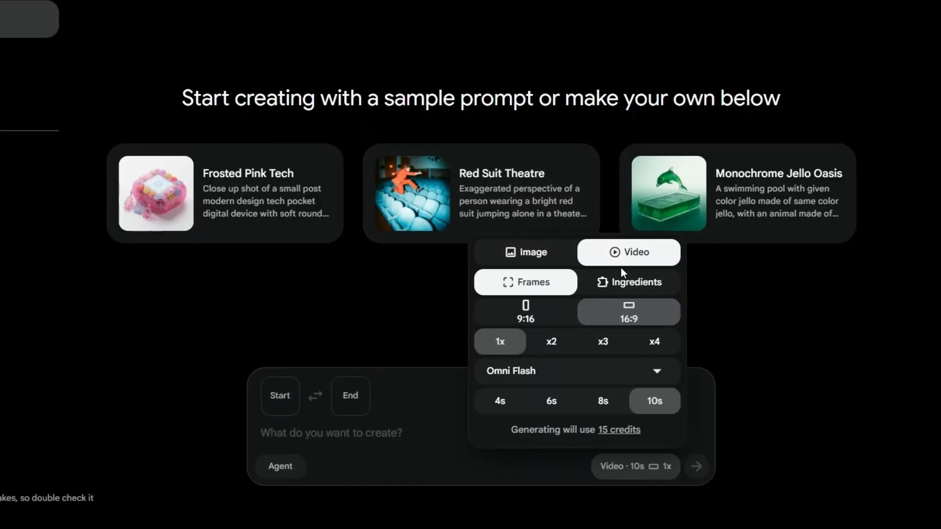
left_click(623, 288)
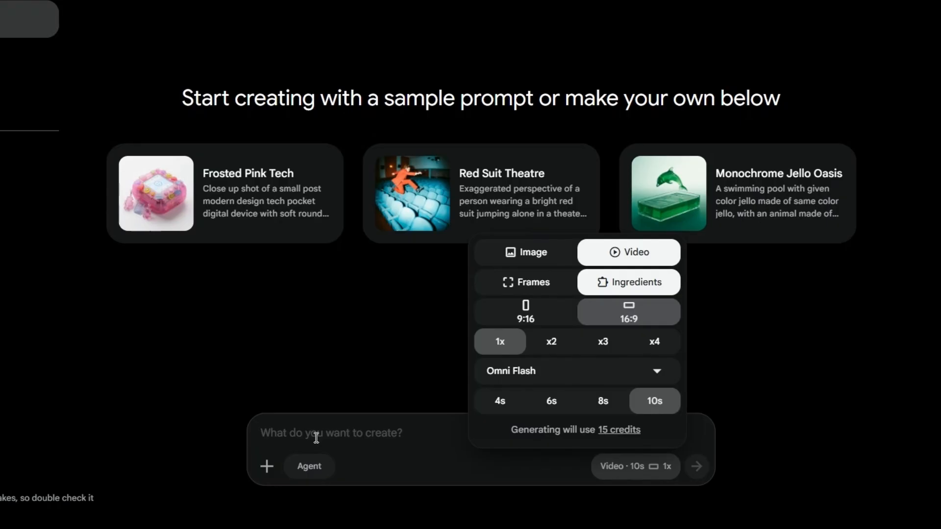
left_click(536, 285)
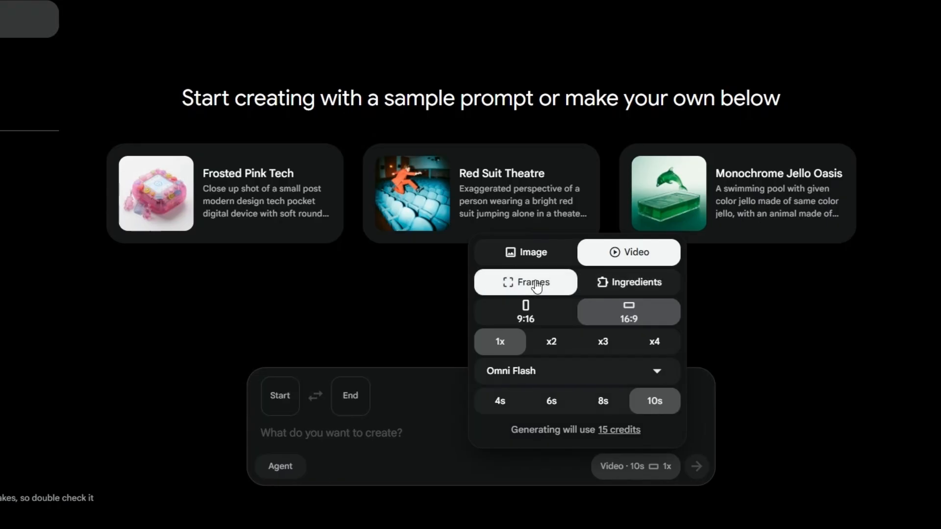
Try the Veo 3.1 - Lite and Veo 3.1 - Fast models to compare their credit costs.
left_click(657, 372)
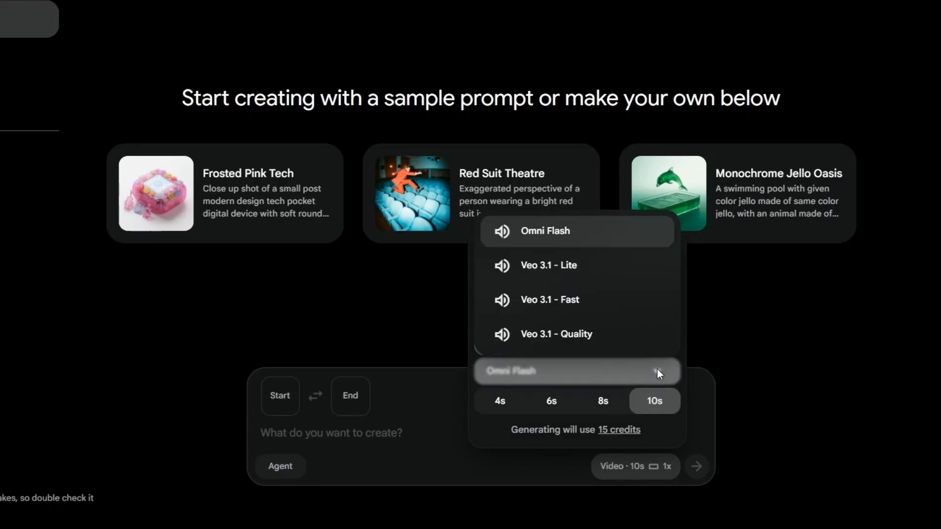
left_click(540, 281)
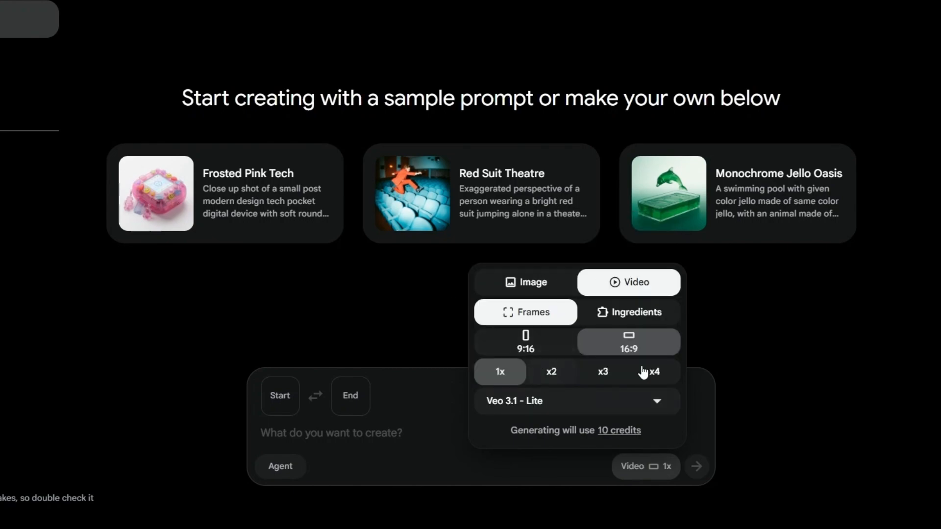
left_click(638, 413)
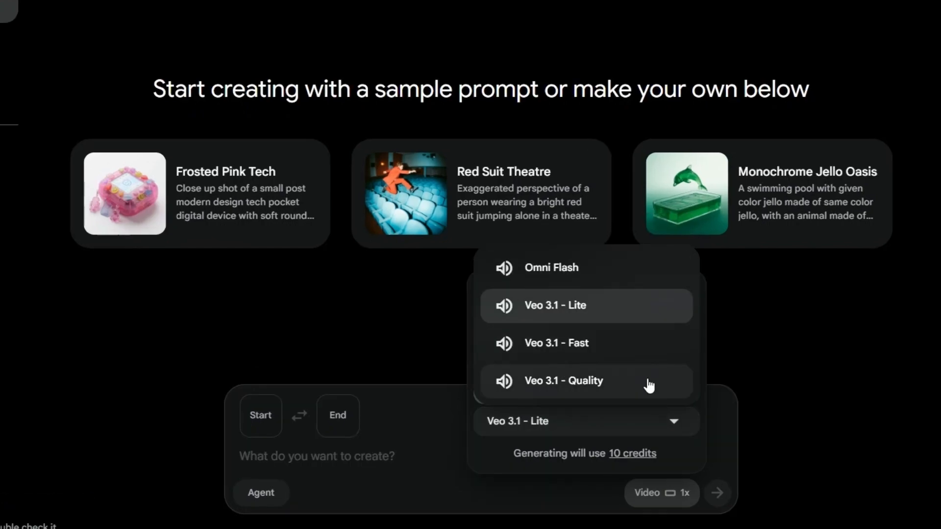
left_click(563, 344)
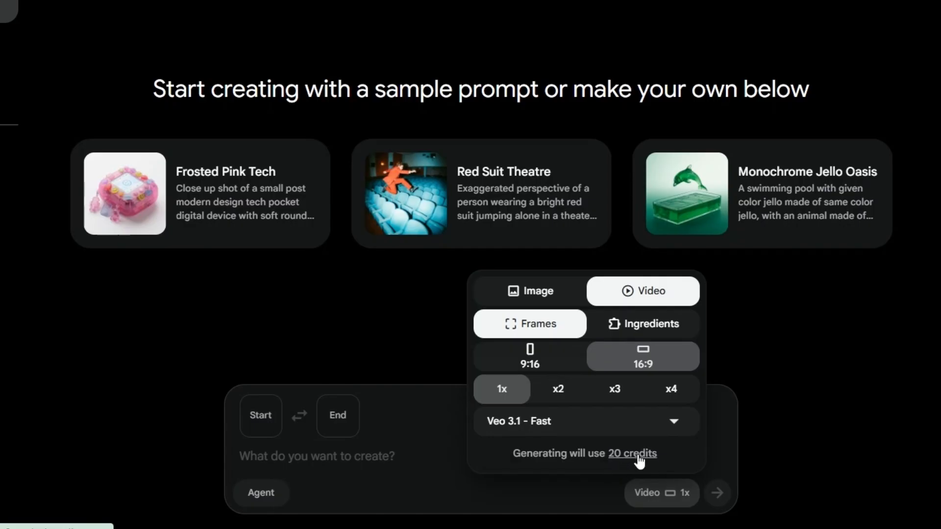
left_click(664, 426)
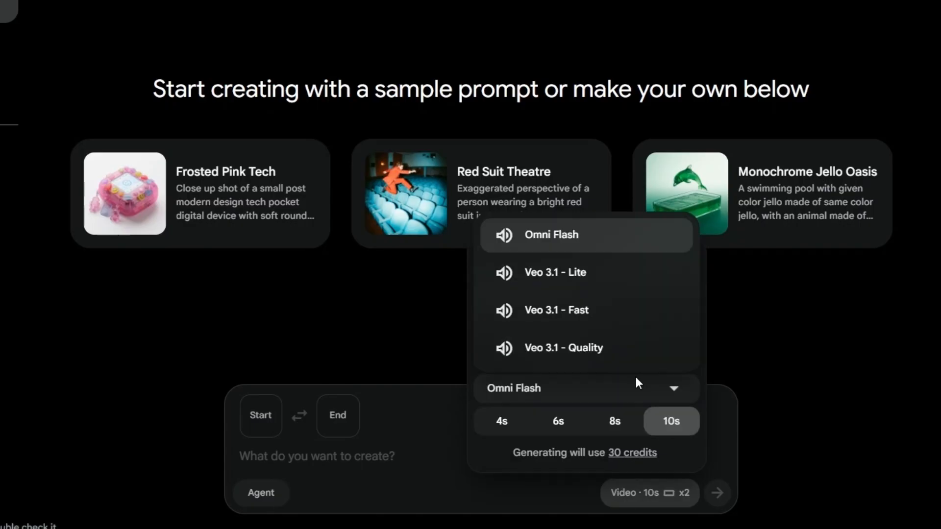
Choose the Veo 3.1 - Lite model with a single 1x output, and review the other model options.
left_click(571, 280)
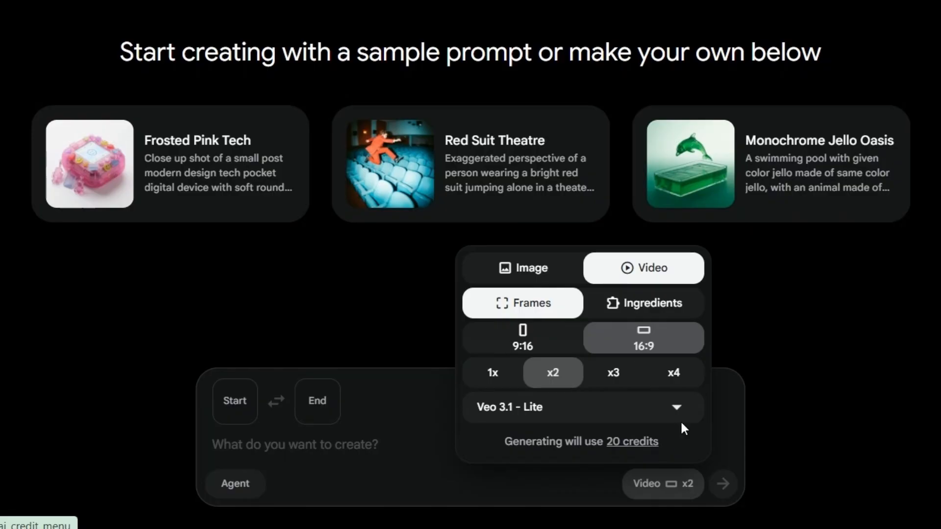
left_click(491, 376)
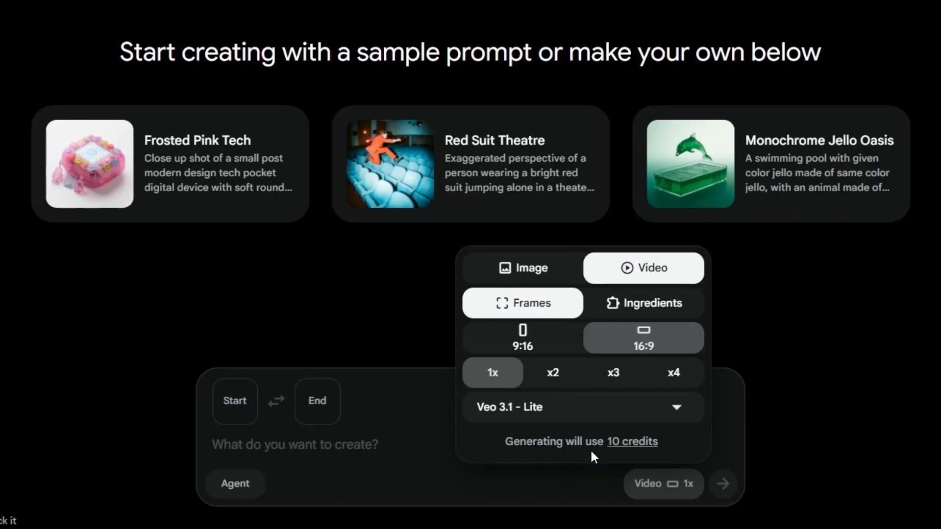
left_click(635, 408)
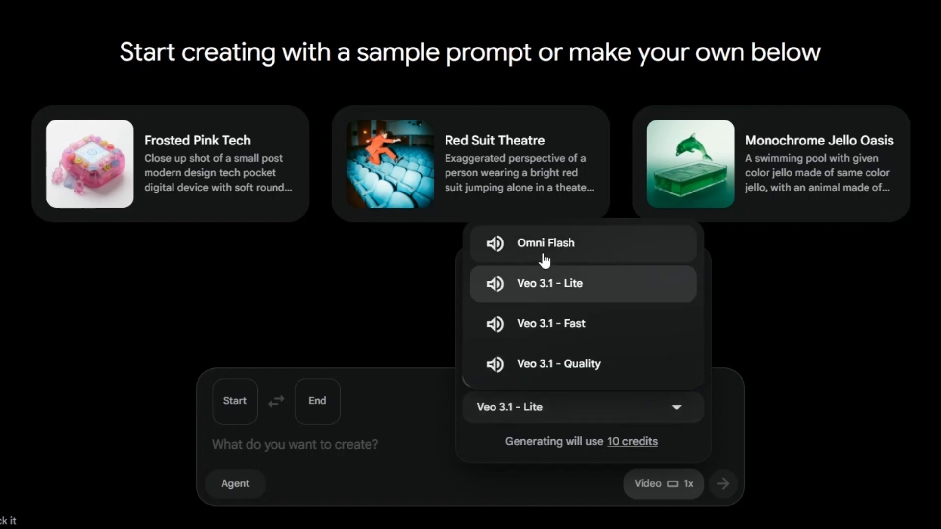
left_click(558, 371)
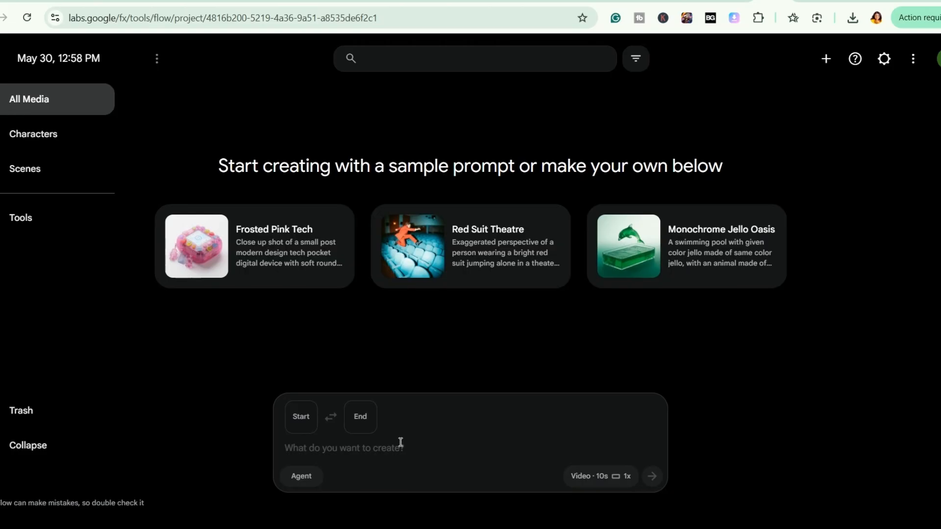
Set the hand-gesture studio image as the start frame and submit the pasted talking-head prompt with a Nigerian English accent.
left_click(303, 425)
left_click(593, 362)
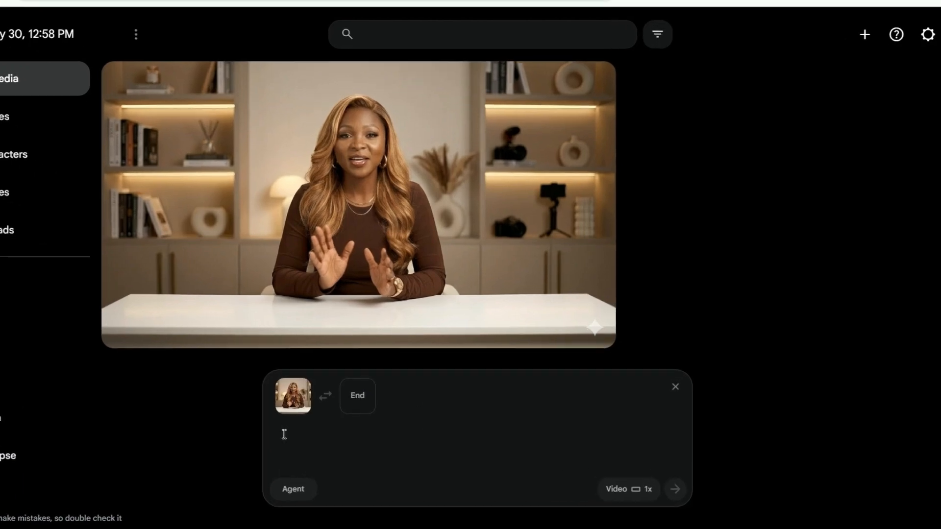
type("Create a realistic talking-head video using the reference image. The subject should look directly at the camera, speak naturally in a clear Nigerian English accent, she says: \"Imagine creating an AI video avatar of yourself that talks, blinks, and makes hand gestures.\"  While talking let her maintain natural facial expressions, blink realistically, and use subtle, human-like hand gestures while talking. The delivery should be friendly, confident, and engaging, like a YouTube tutorial host.")
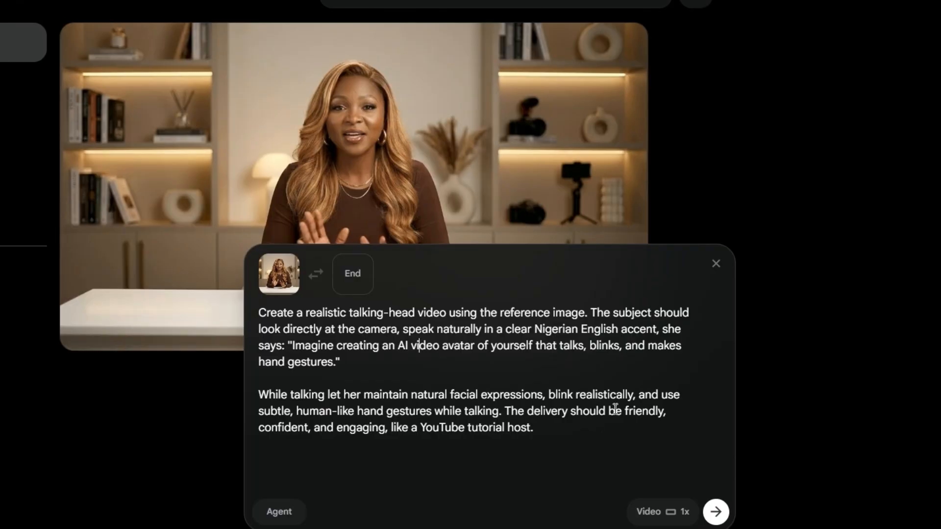
left_click(716, 511)
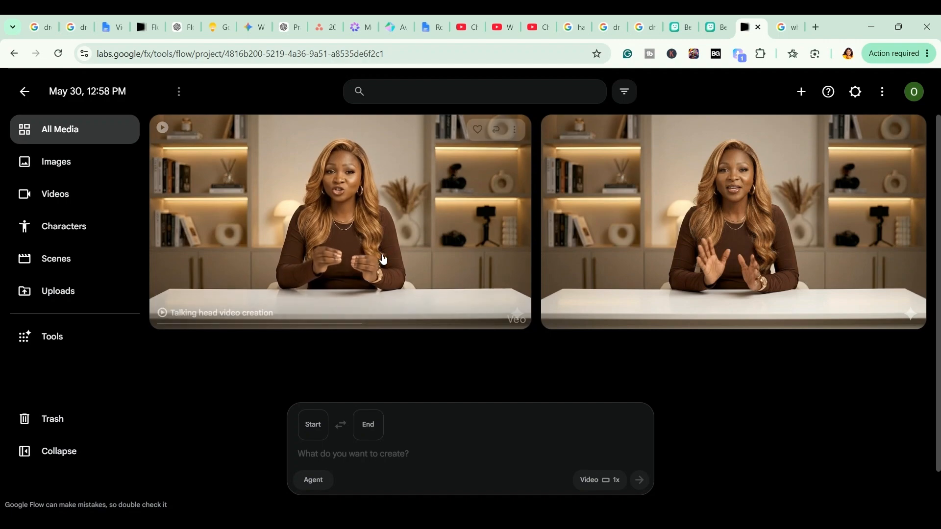
Play the generated talking-head clip and extend it with Veo 3.1 - Lite, using the pasted "Continue Creating the realistic talking-head video" prompt.
left_click(491, 294)
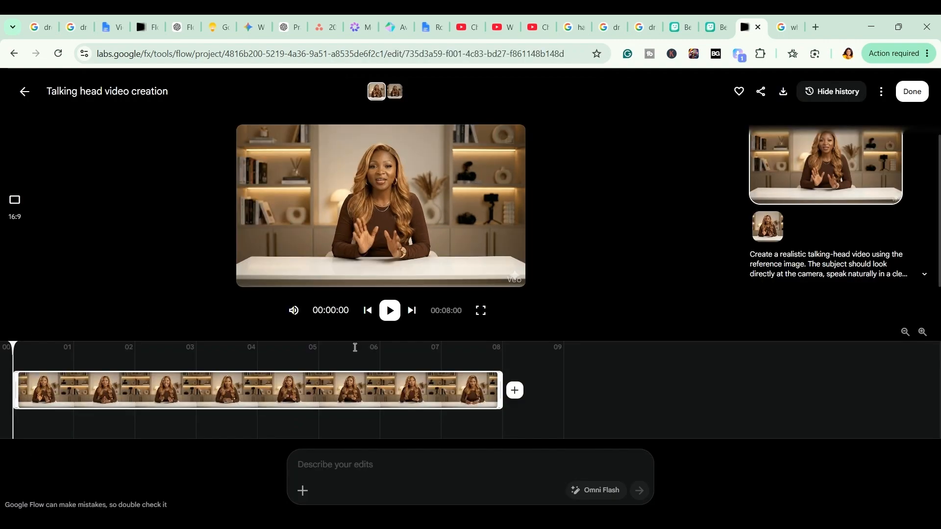
left_click(388, 312)
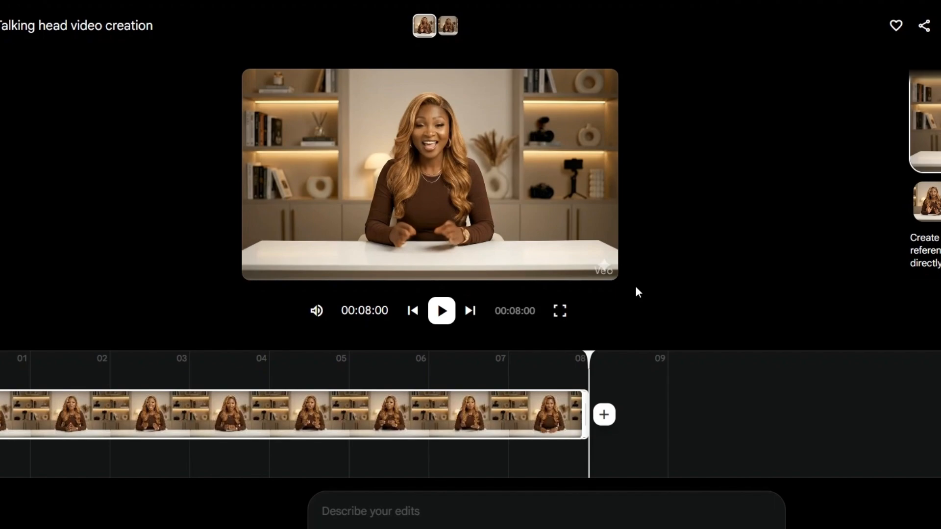
left_click(605, 415)
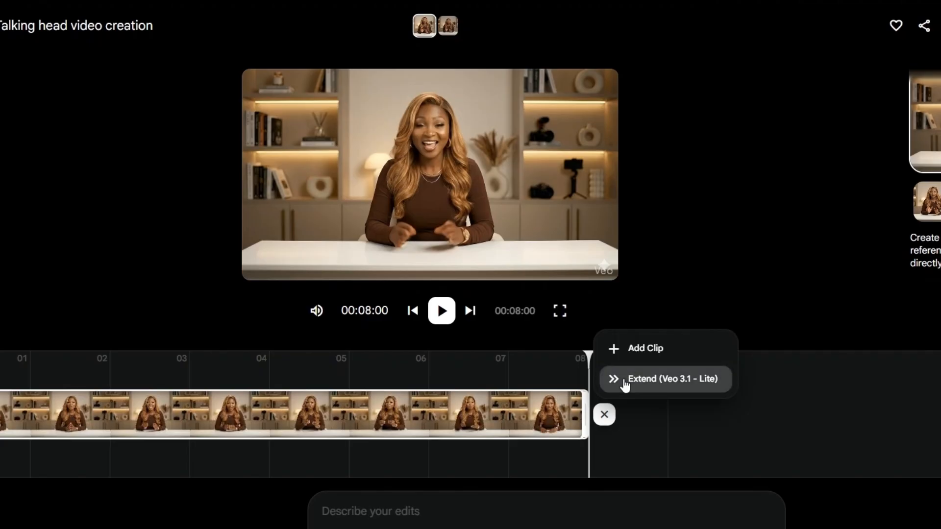
left_click(625, 382)
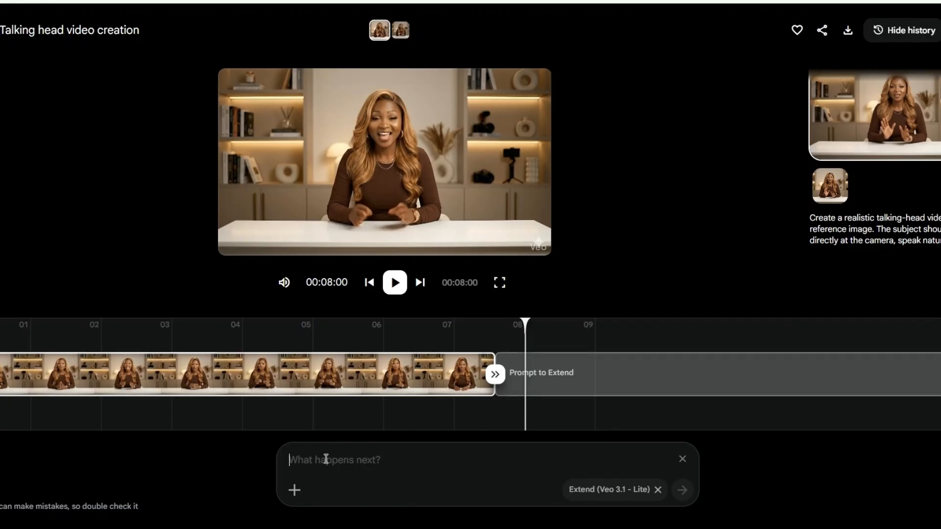
type("Continue Creating the realistic talking-head video using the reference image. The subject should look directly at the camera, speak naturally in a clear Nigerian English accent, and says, \"In this video, I'll show you step by step how to create your own look-alike AI avatar for free using simple AI tools.\" she still maintains natural facial expressions, blink realistically, and use subtle, human-like hand gestures while talking. The delivery should be friendly, confident, and engaging, like a YouTube tutorial host.")
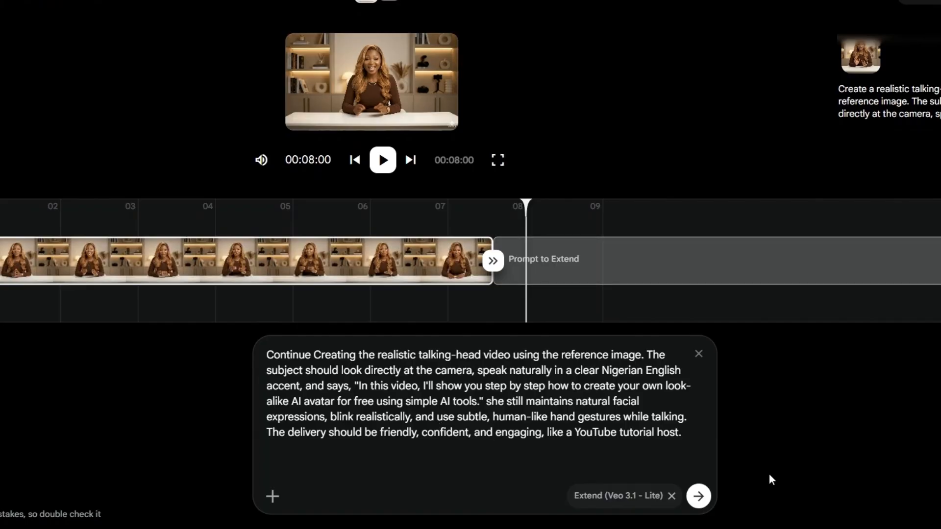
left_click(701, 498)
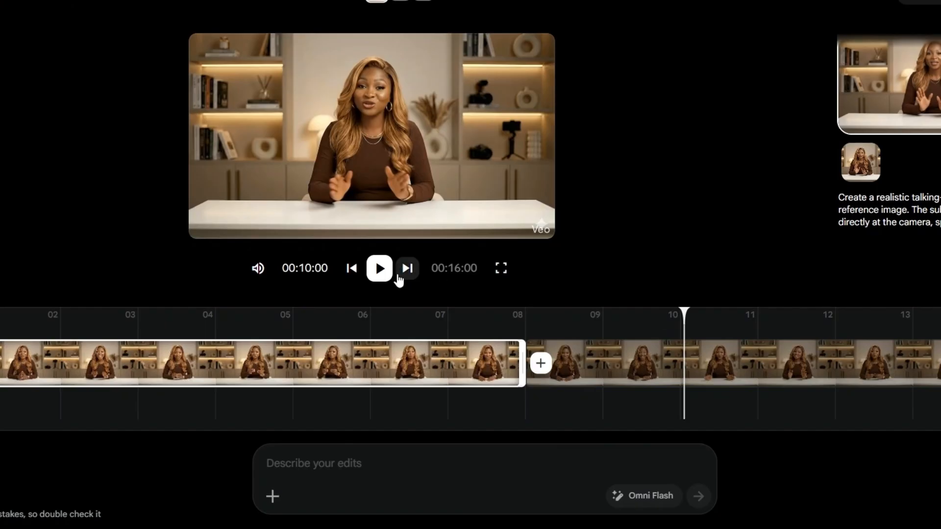
Play back the extended talking-head video to check the added segment.
left_click(379, 268)
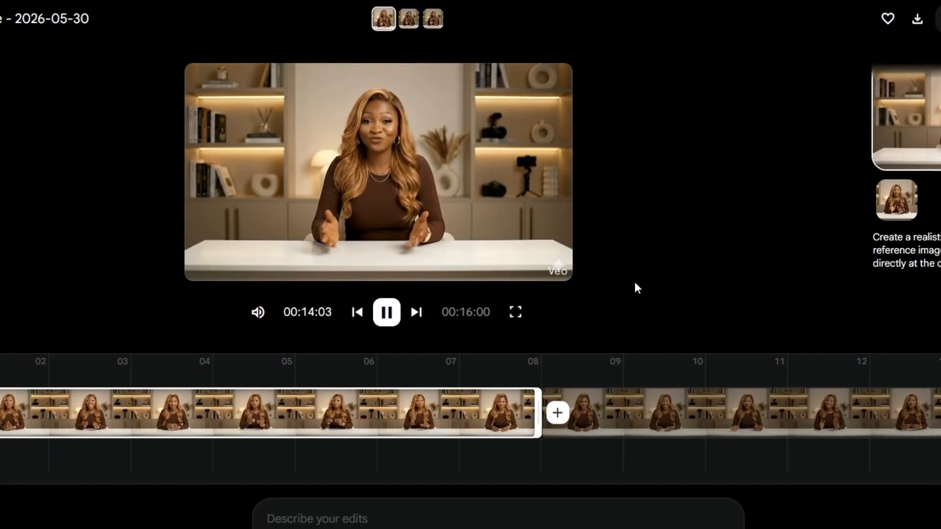
left_click(636, 363)
key("space")
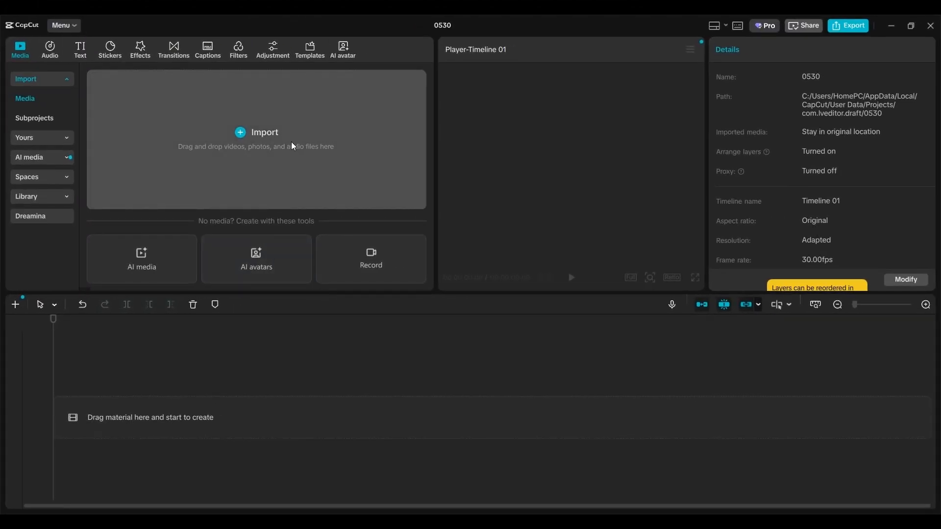
In CapCut, import the generated 16-second talking-head video, place it on the timeline and scale it to 115%.
left_click(233, 136)
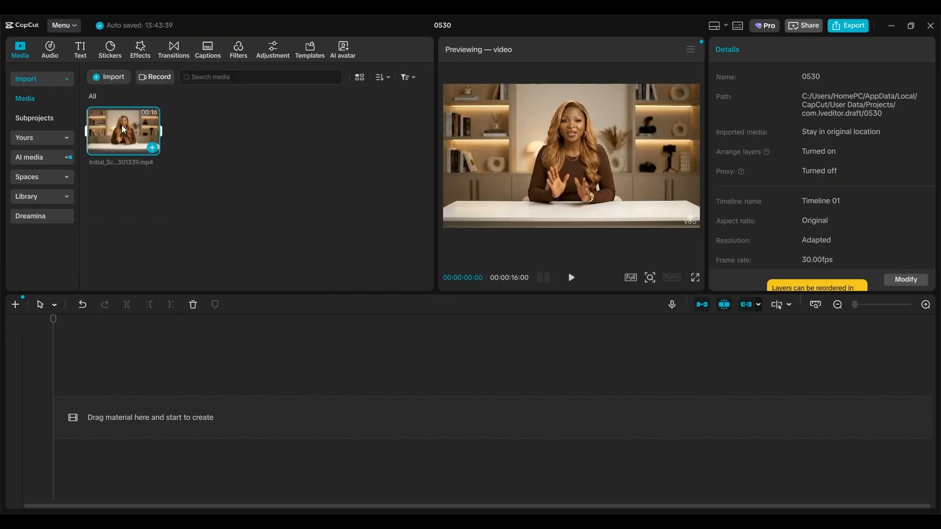
left_click_drag(124, 130, 106, 444)
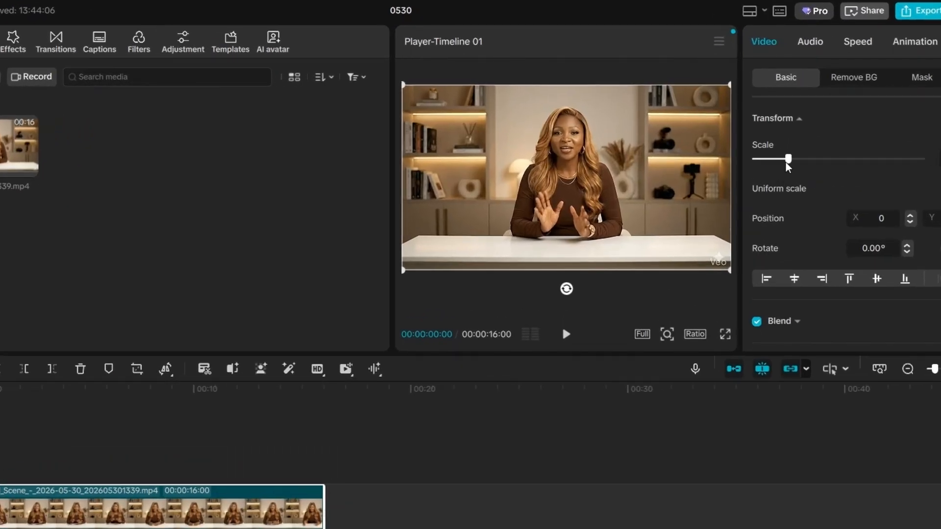
left_click_drag(788, 160, 791, 164)
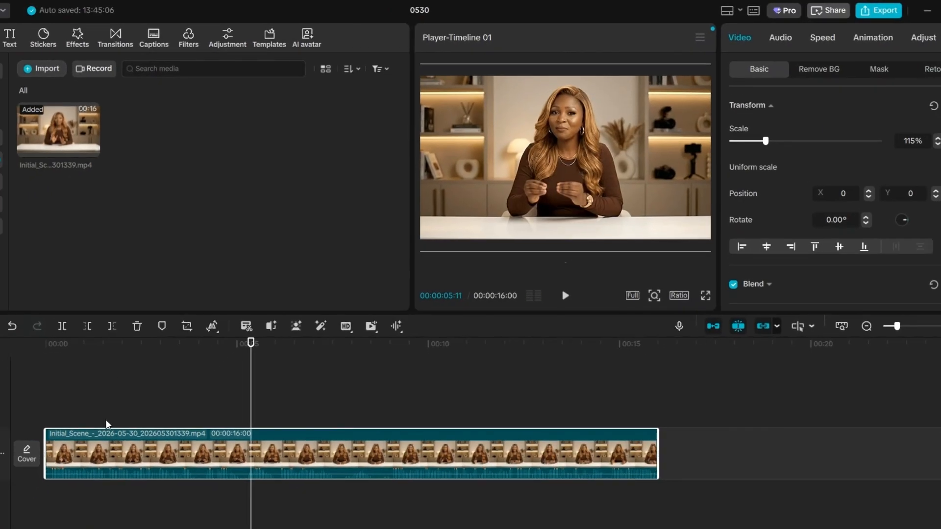
Play the clip to find the pause in speech, then cut out the segment from 00:00:07:19 to 00:00:08:21.
left_click(563, 327)
key("space")
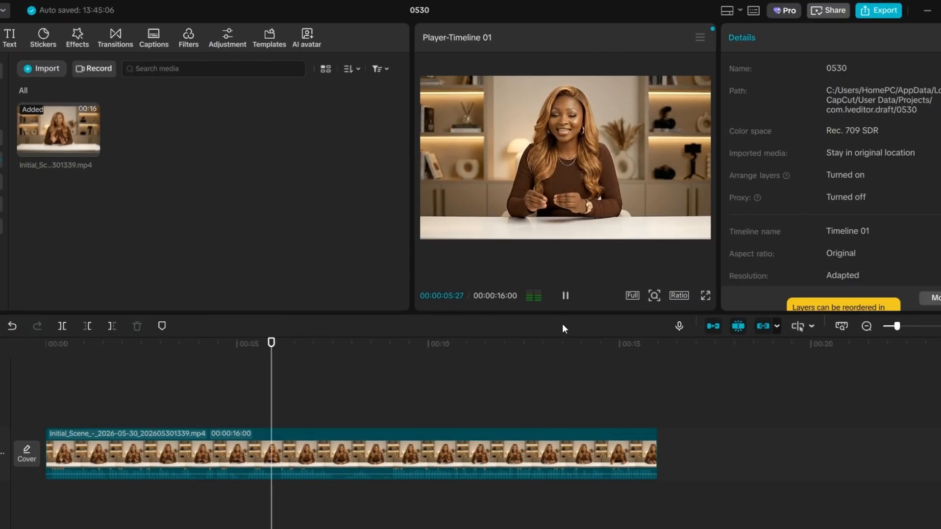
left_click(564, 297)
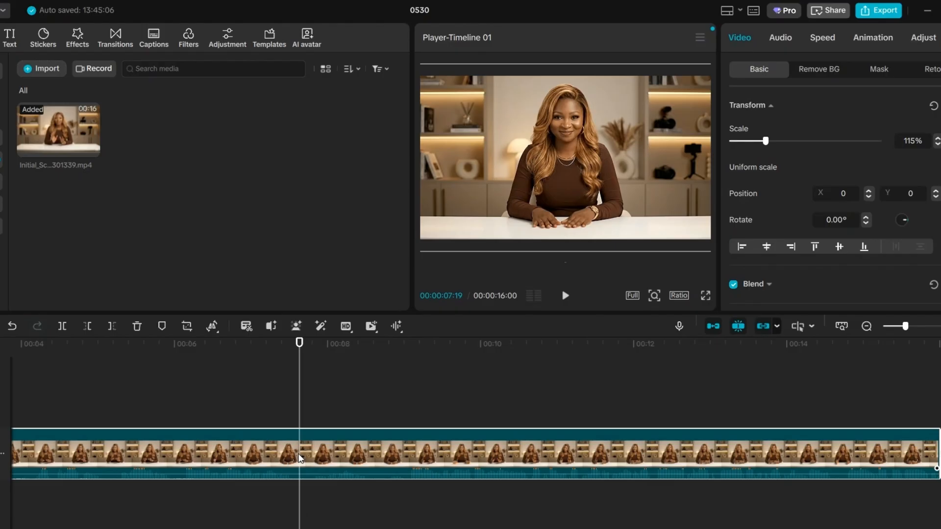
key("ctrl+b")
left_click(381, 453)
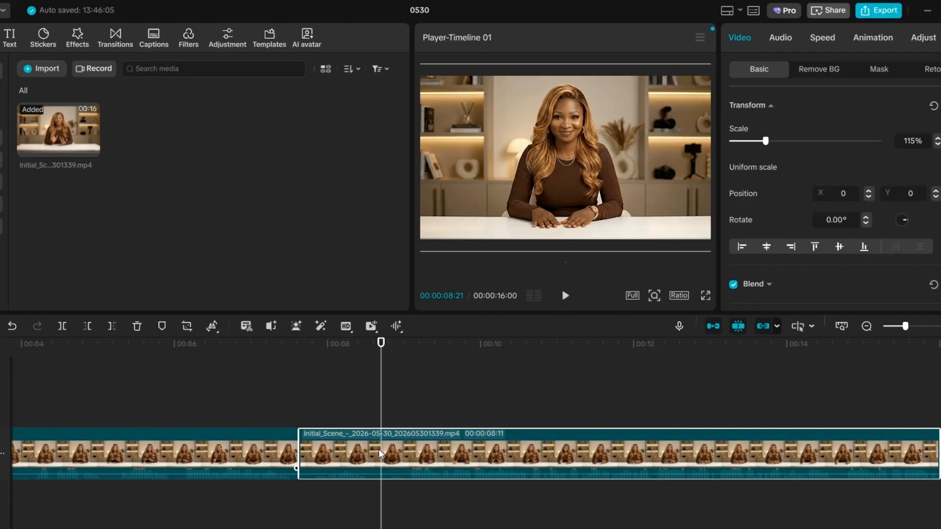
key("ctrl+b")
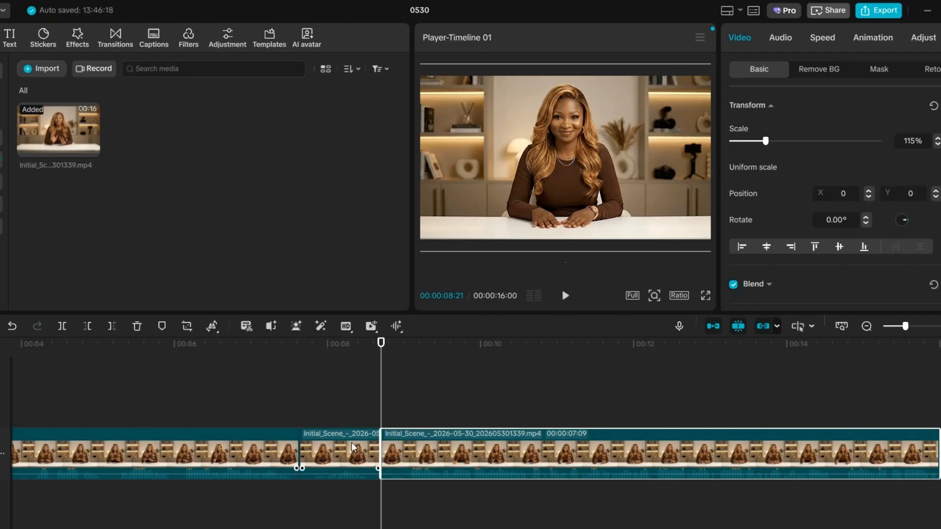
left_click(353, 447)
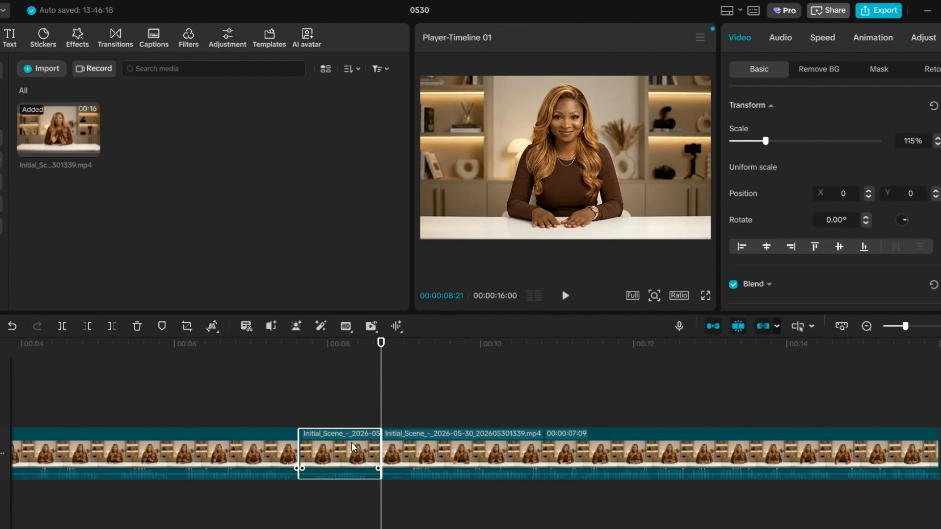
key("Delete")
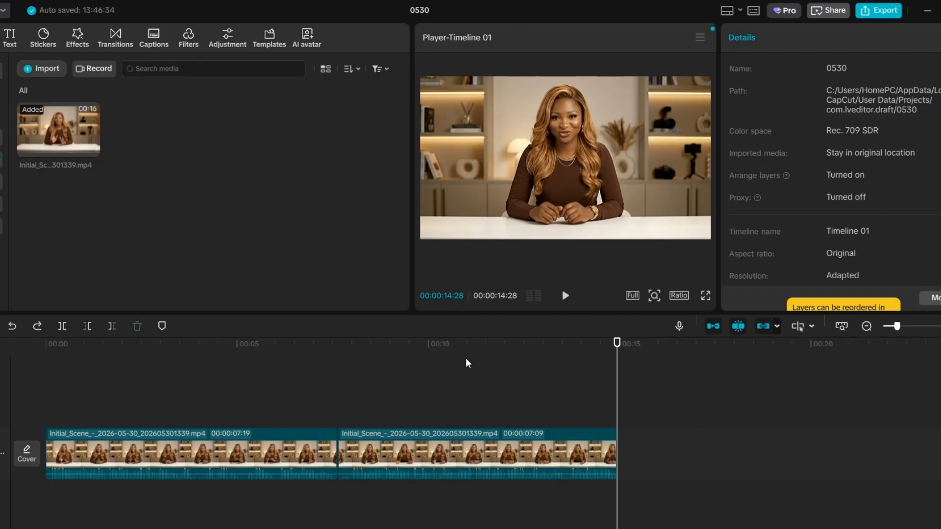
Review the resolution choices in the video export settings and close the settings.
left_click(888, 8)
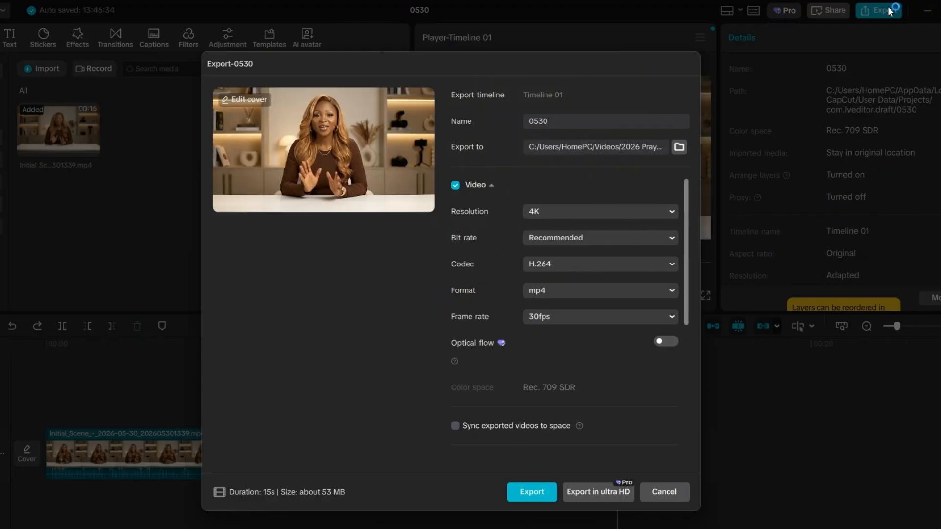
left_click(635, 209)
left_click(549, 287)
left_click(670, 500)
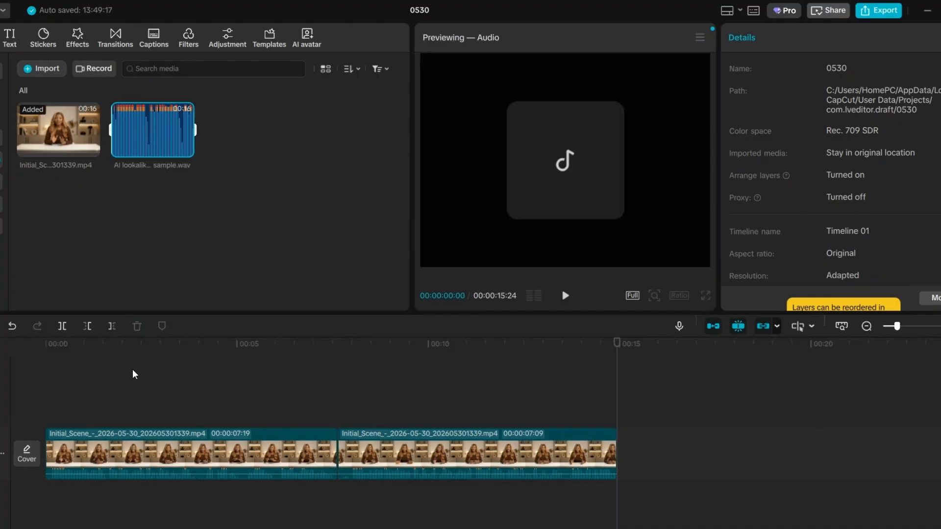
Add the recording "AI lookalike Avatar that talks blinks audio sample.wav" to the timeline below the video clips.
left_click_drag(184, 144, 82, 499)
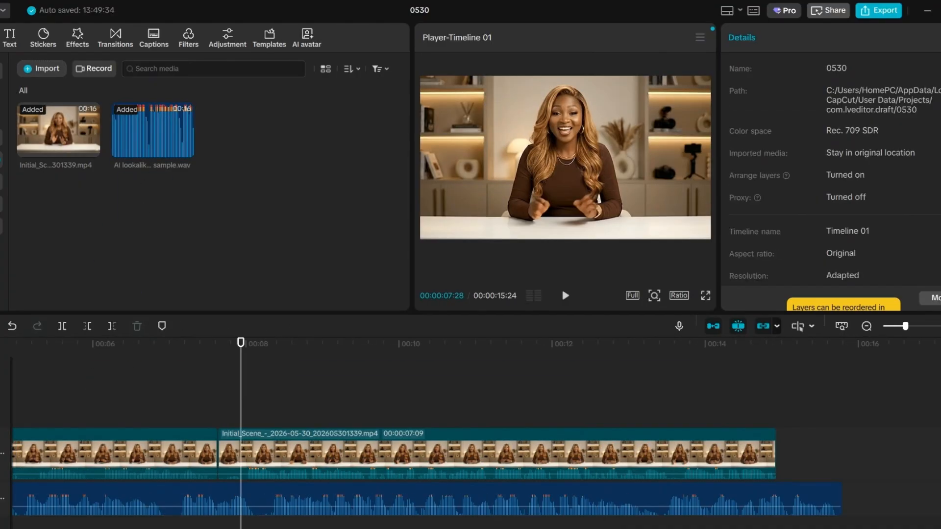
scroll(470, 431, "left", 3)
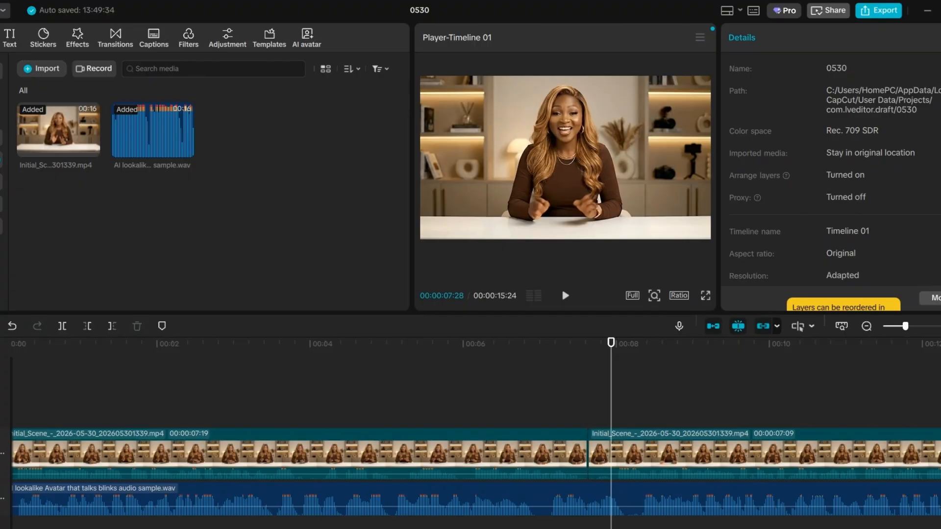
scroll(470, 441, "right", 5)
Try combining the two video clips into one compound clip.
left_click(589, 441)
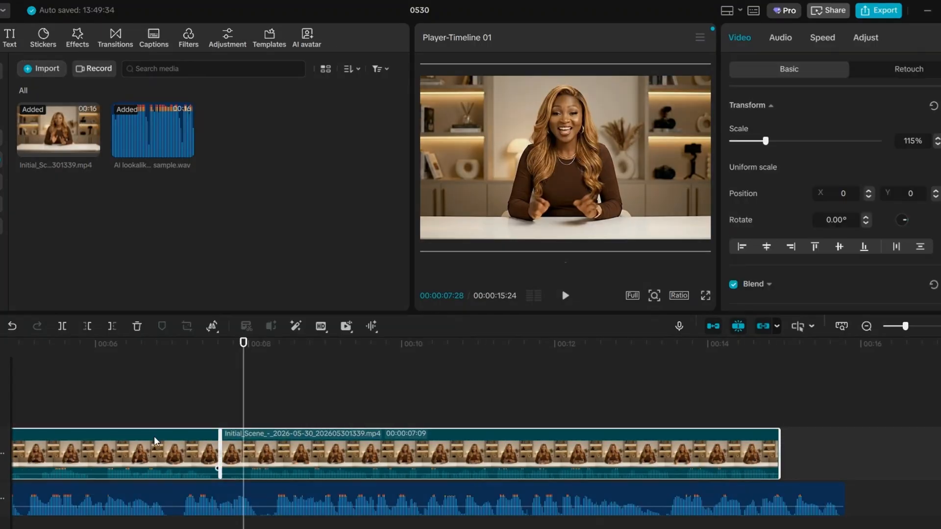
right_click(154, 436)
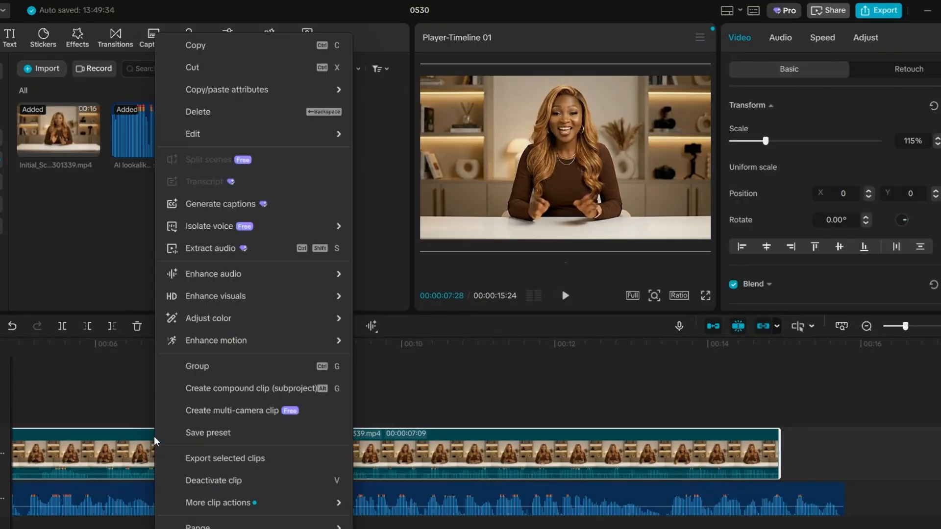
left_click(213, 389)
Try extracting the compound clip's audio to its own track and deleting the extracted audio.
right_click(243, 445)
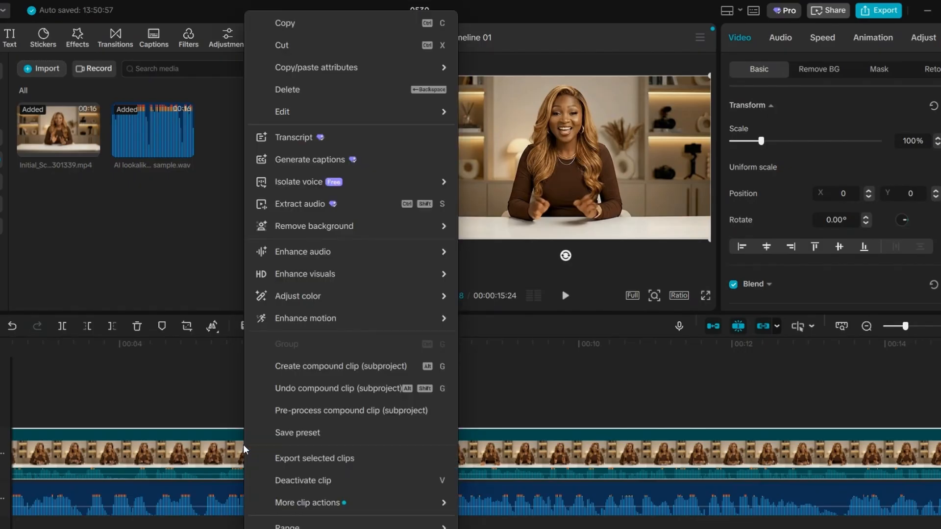
left_click(316, 205)
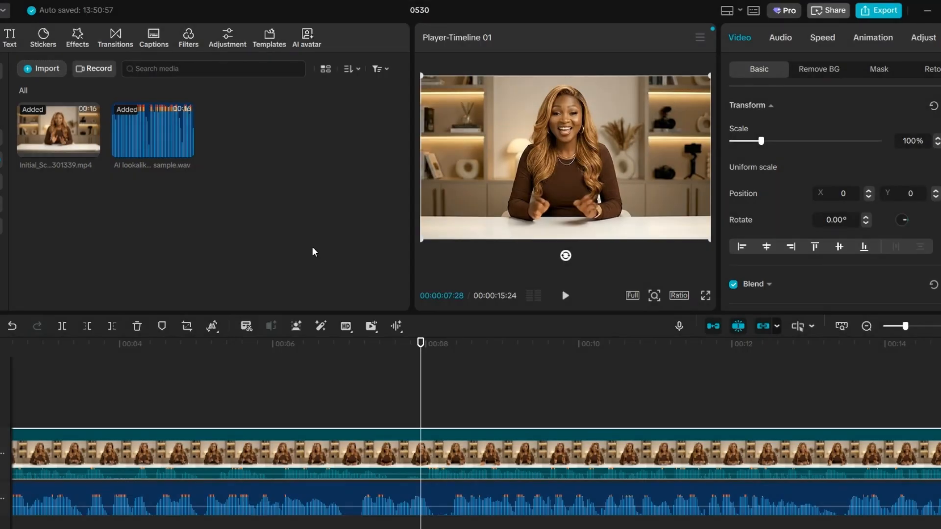
left_click(86, 496)
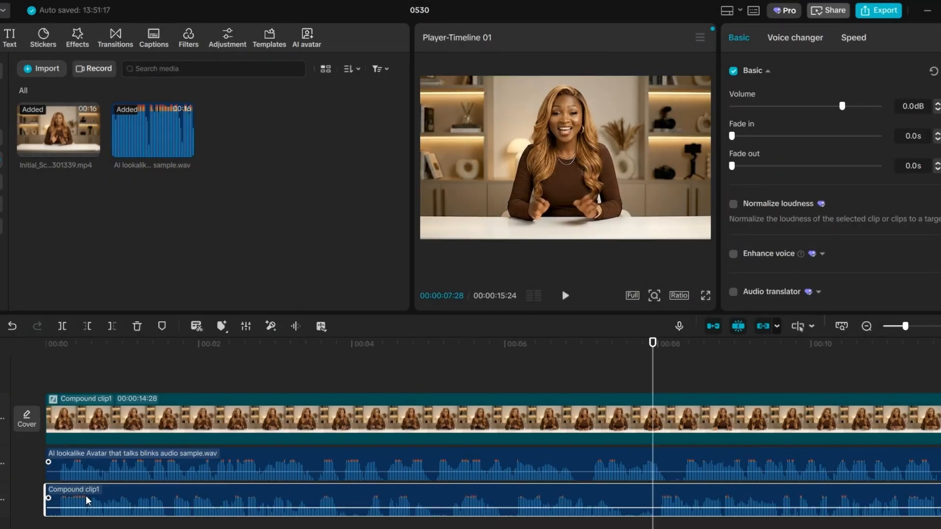
key("Delete")
key("Delete")
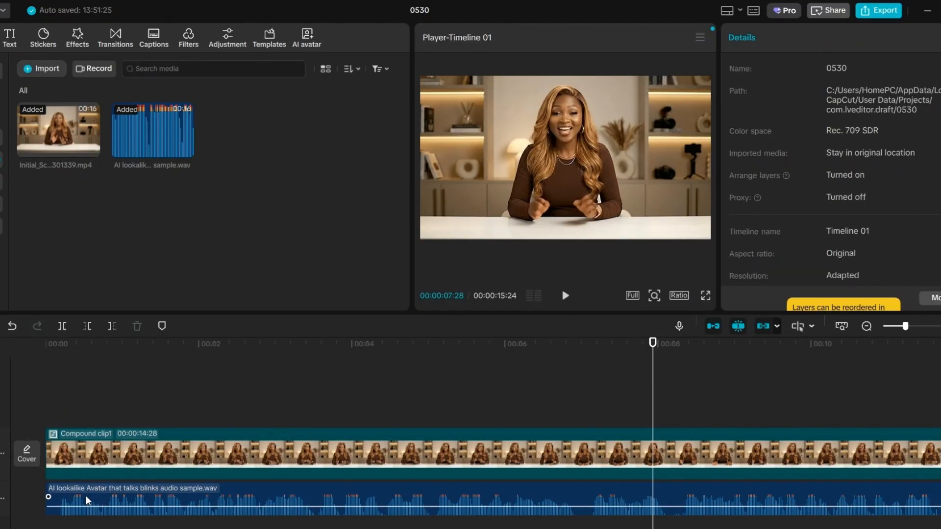
Undo the audio extraction and the compound clip to restore the two separate video clips.
left_click(51, 348)
mouse_move(148, 127)
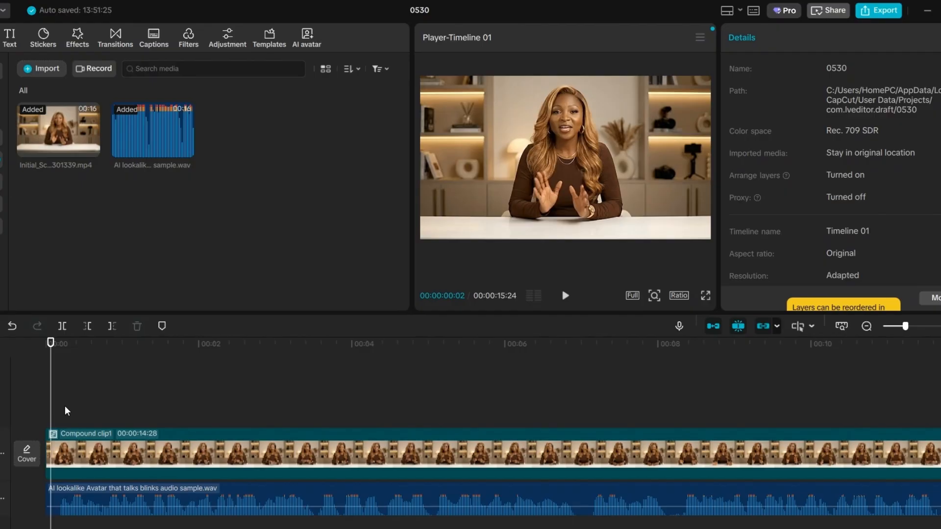
key("ctrl+z")
left_click(163, 402)
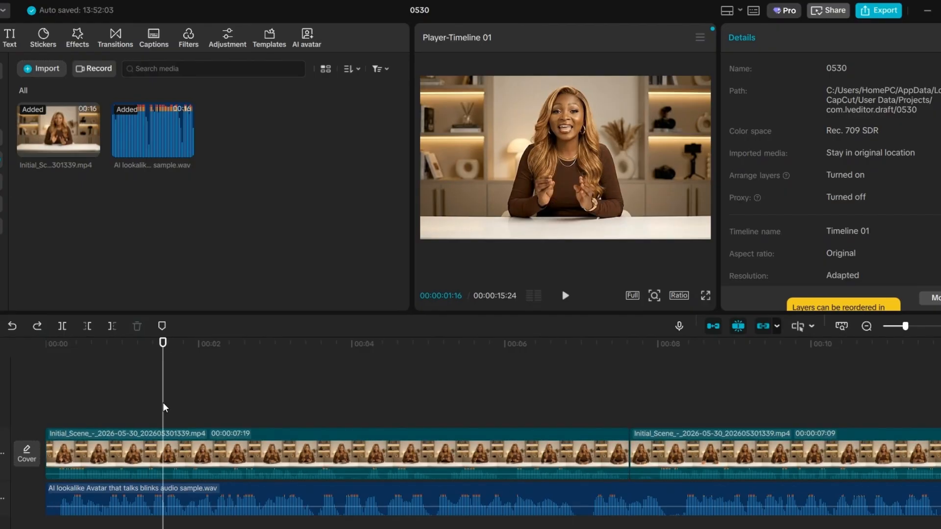
Mute the original sound of the video clips by lowering their volume to the minimum.
left_click(192, 446)
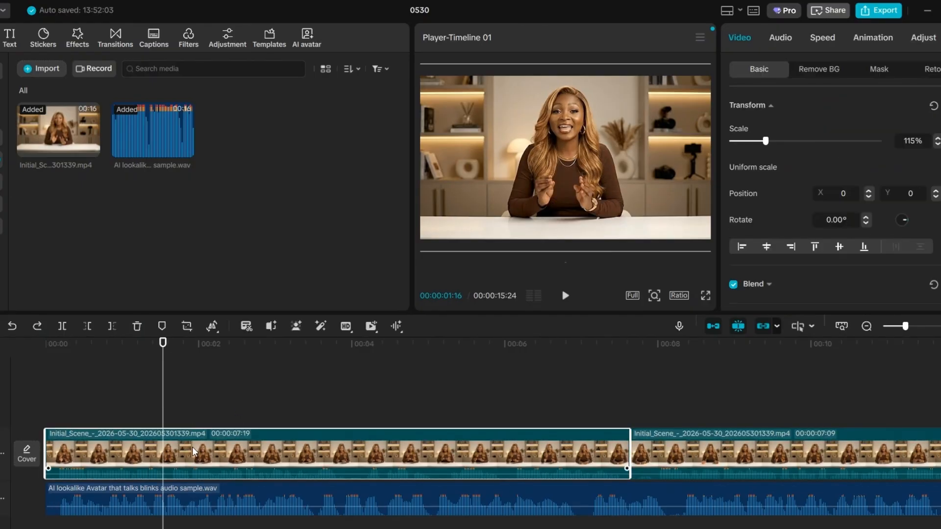
left_click(780, 37)
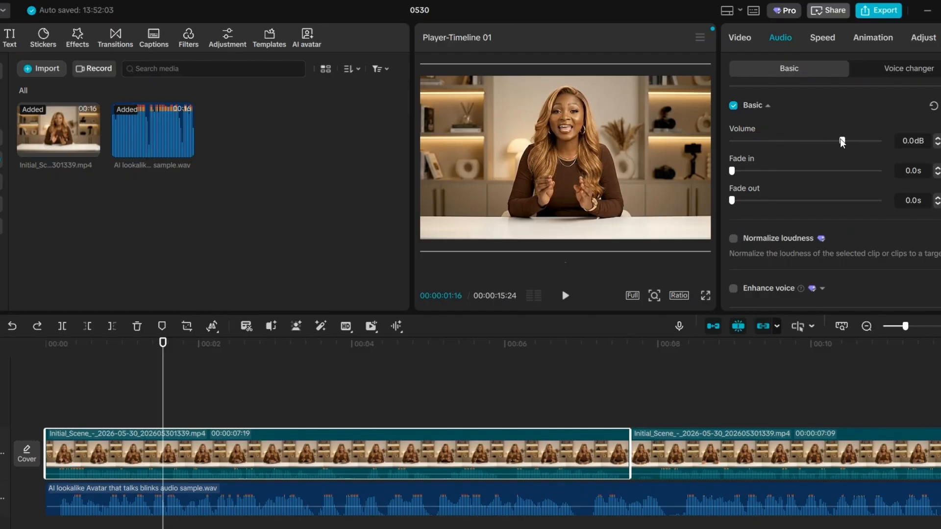
left_click_drag(843, 142, 718, 141)
left_click(441, 512)
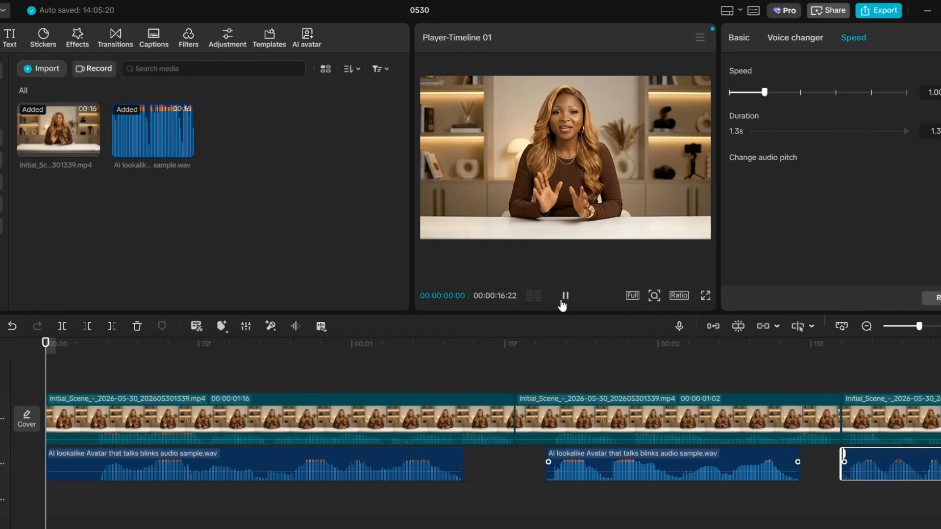
Play the first split segments and shift the third voice-recording segment slightly later to match the lip movement.
left_click(566, 295)
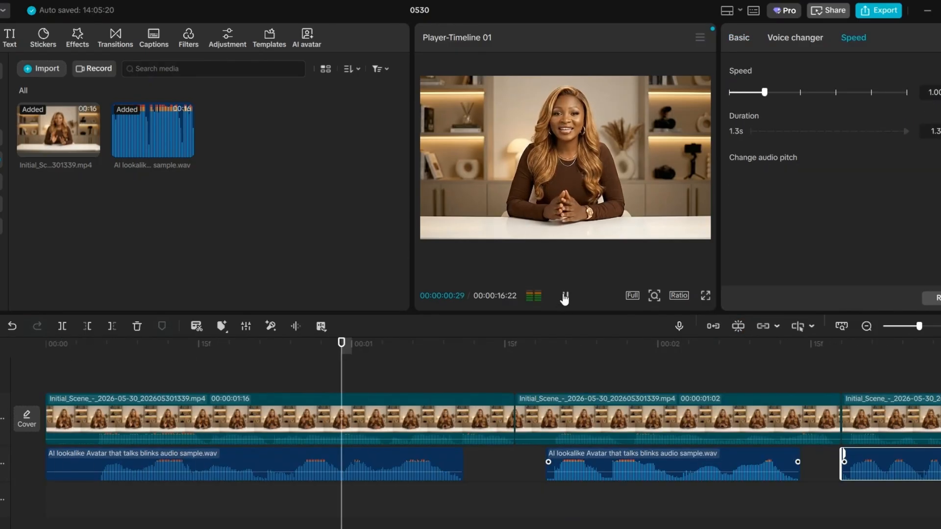
left_click(566, 295)
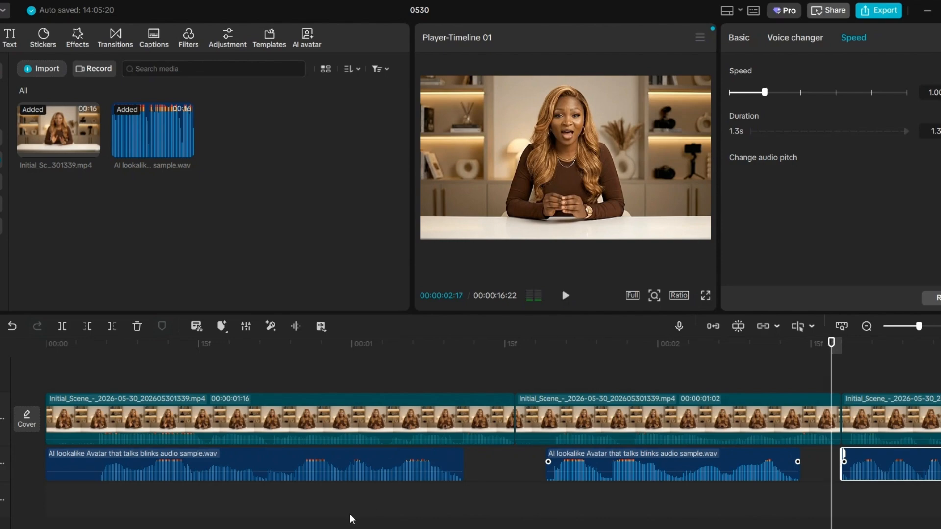
scroll(373, 490, "right", 10)
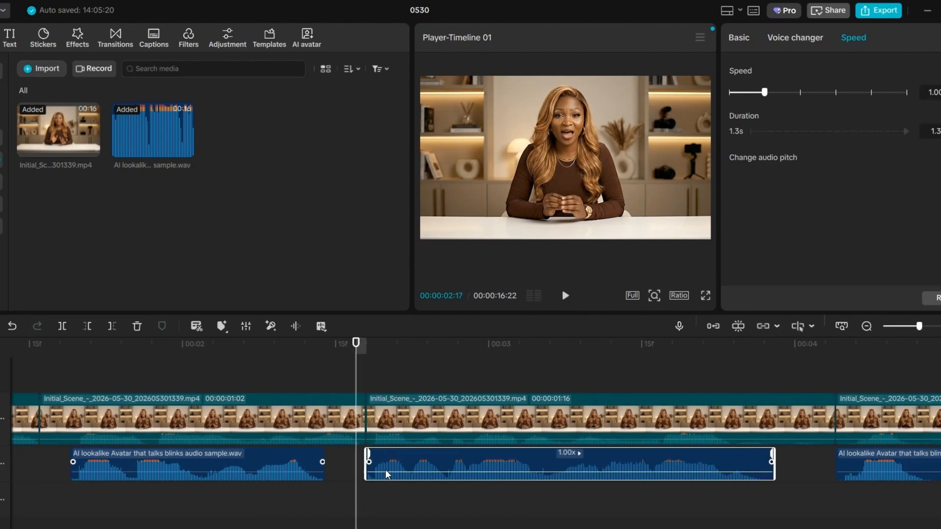
mouse_move(387, 474)
left_mouse_down()
mouse_move(393, 454)
mouse_move(389, 460)
left_mouse_up()
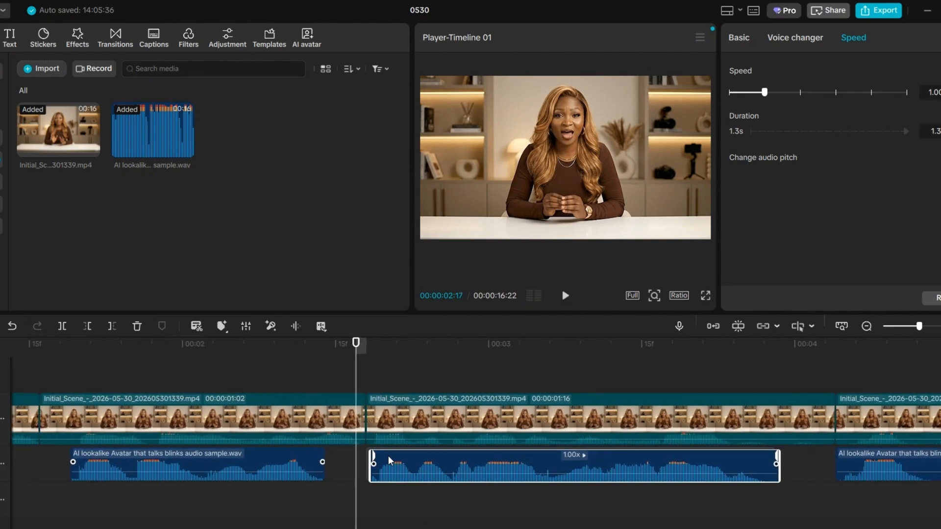